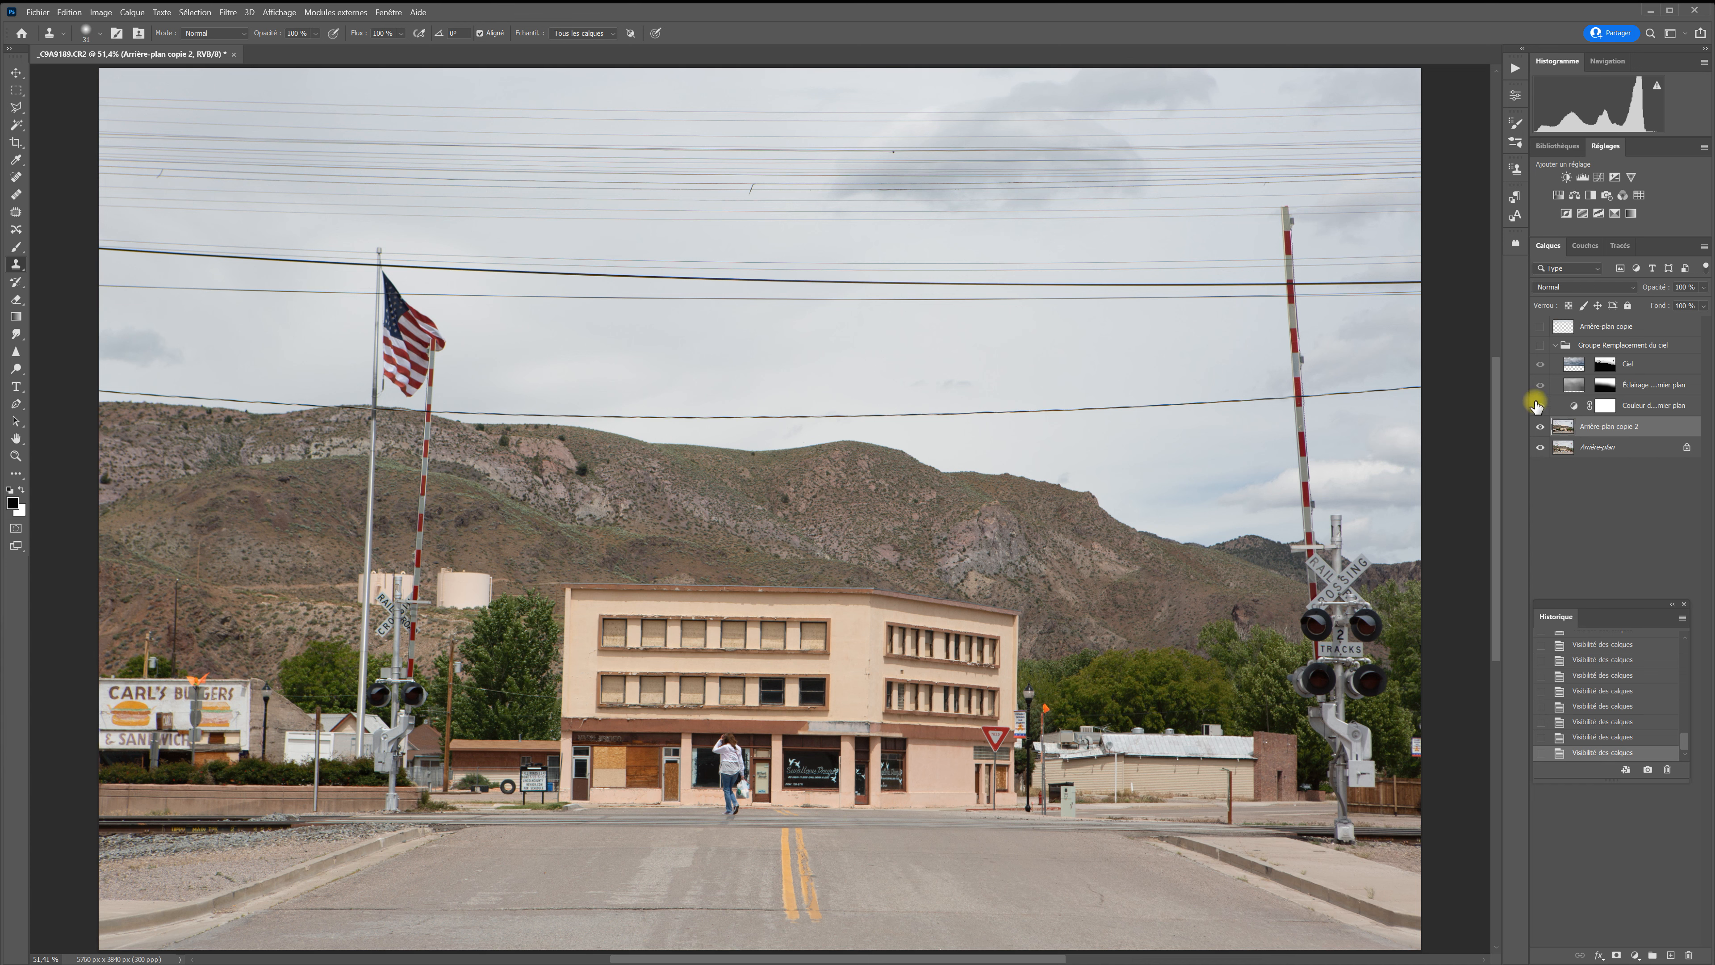
- Compare the photo with and without the sky replacement group and the retouched Arrière-plan copie layer
click(1541, 346)
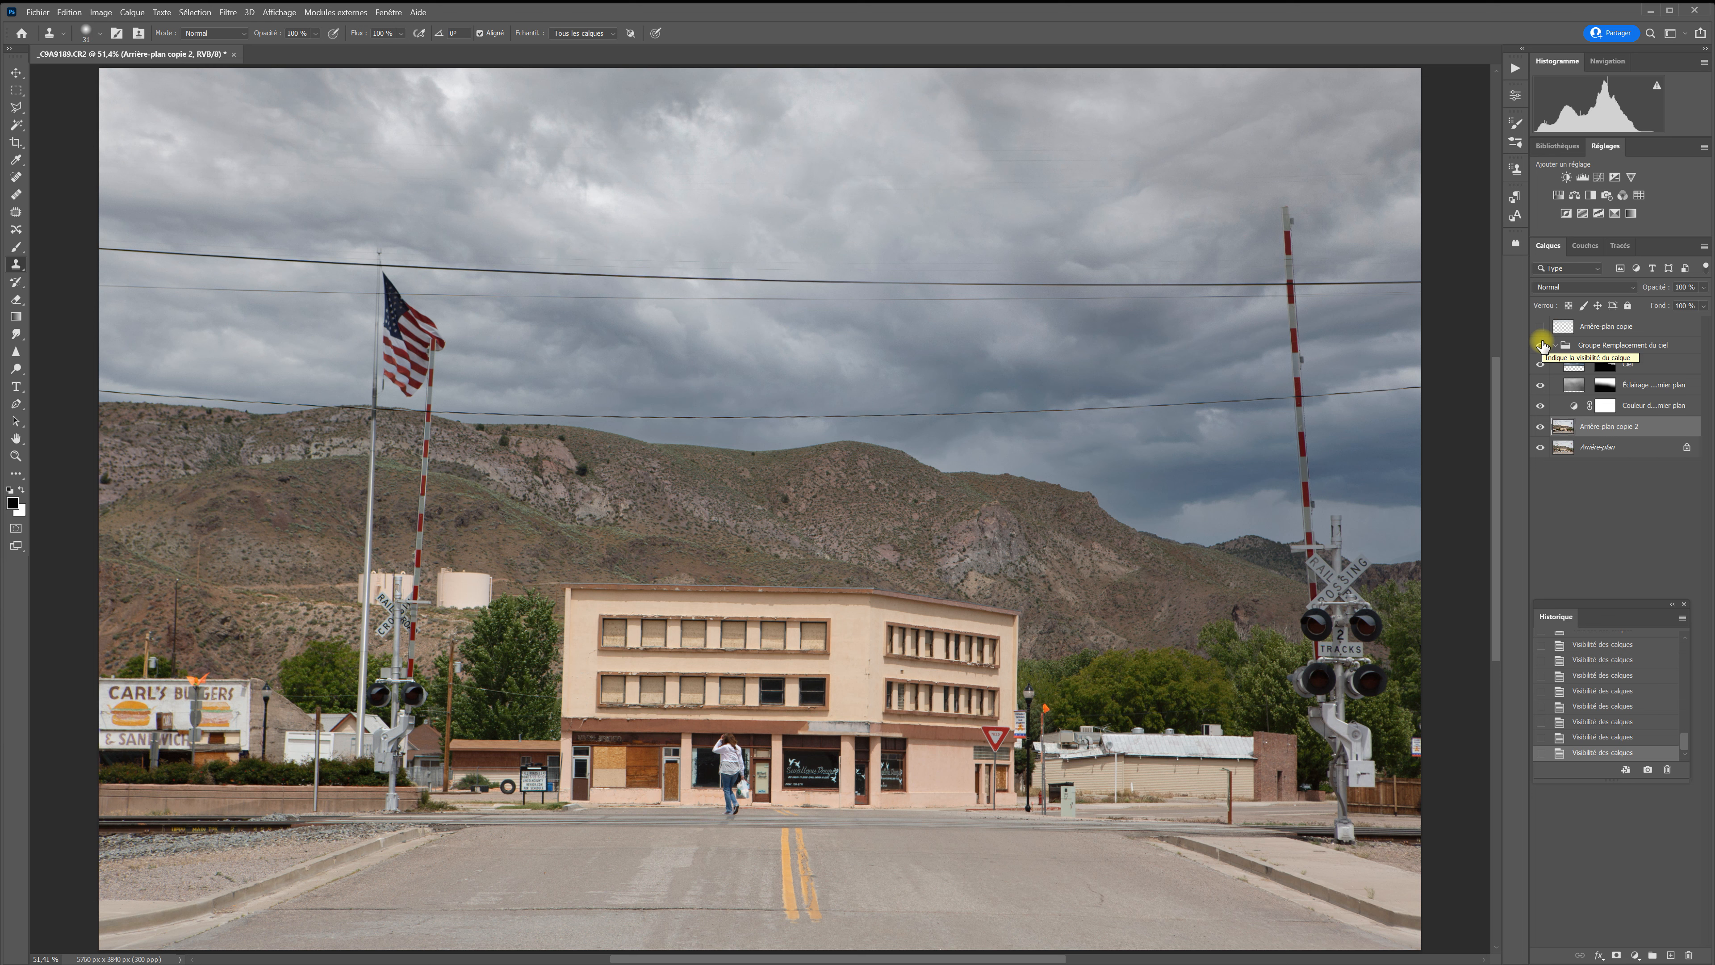
click(1541, 345)
click(1540, 327)
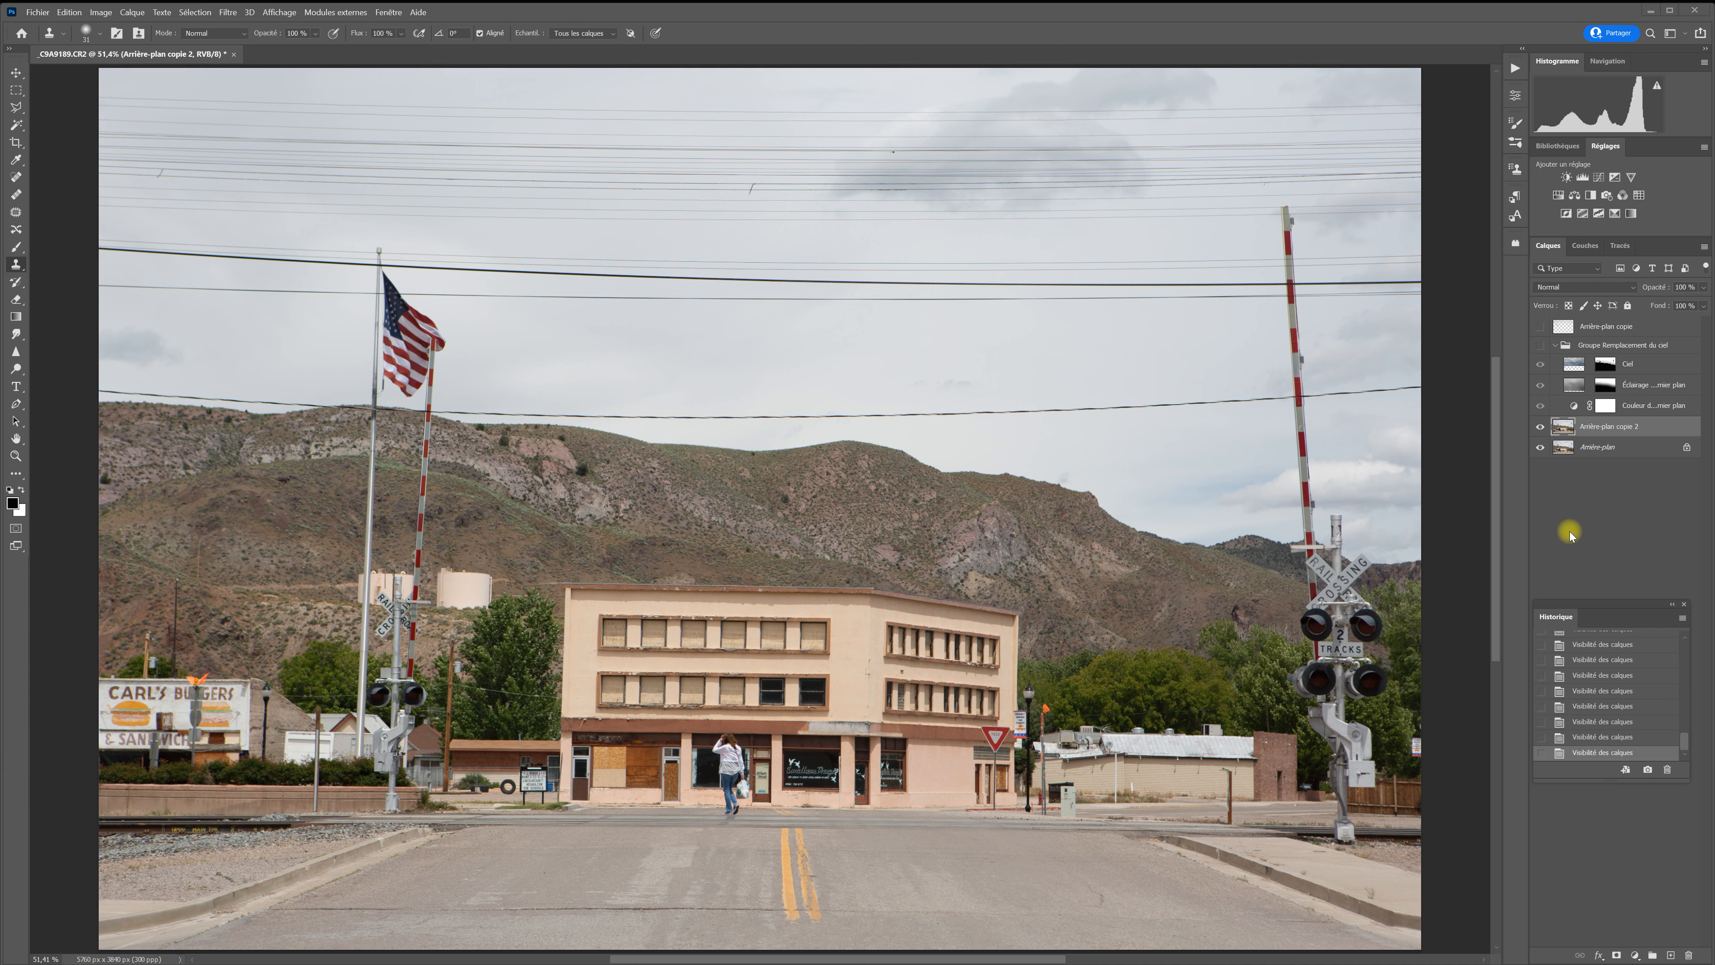
click(1540, 345)
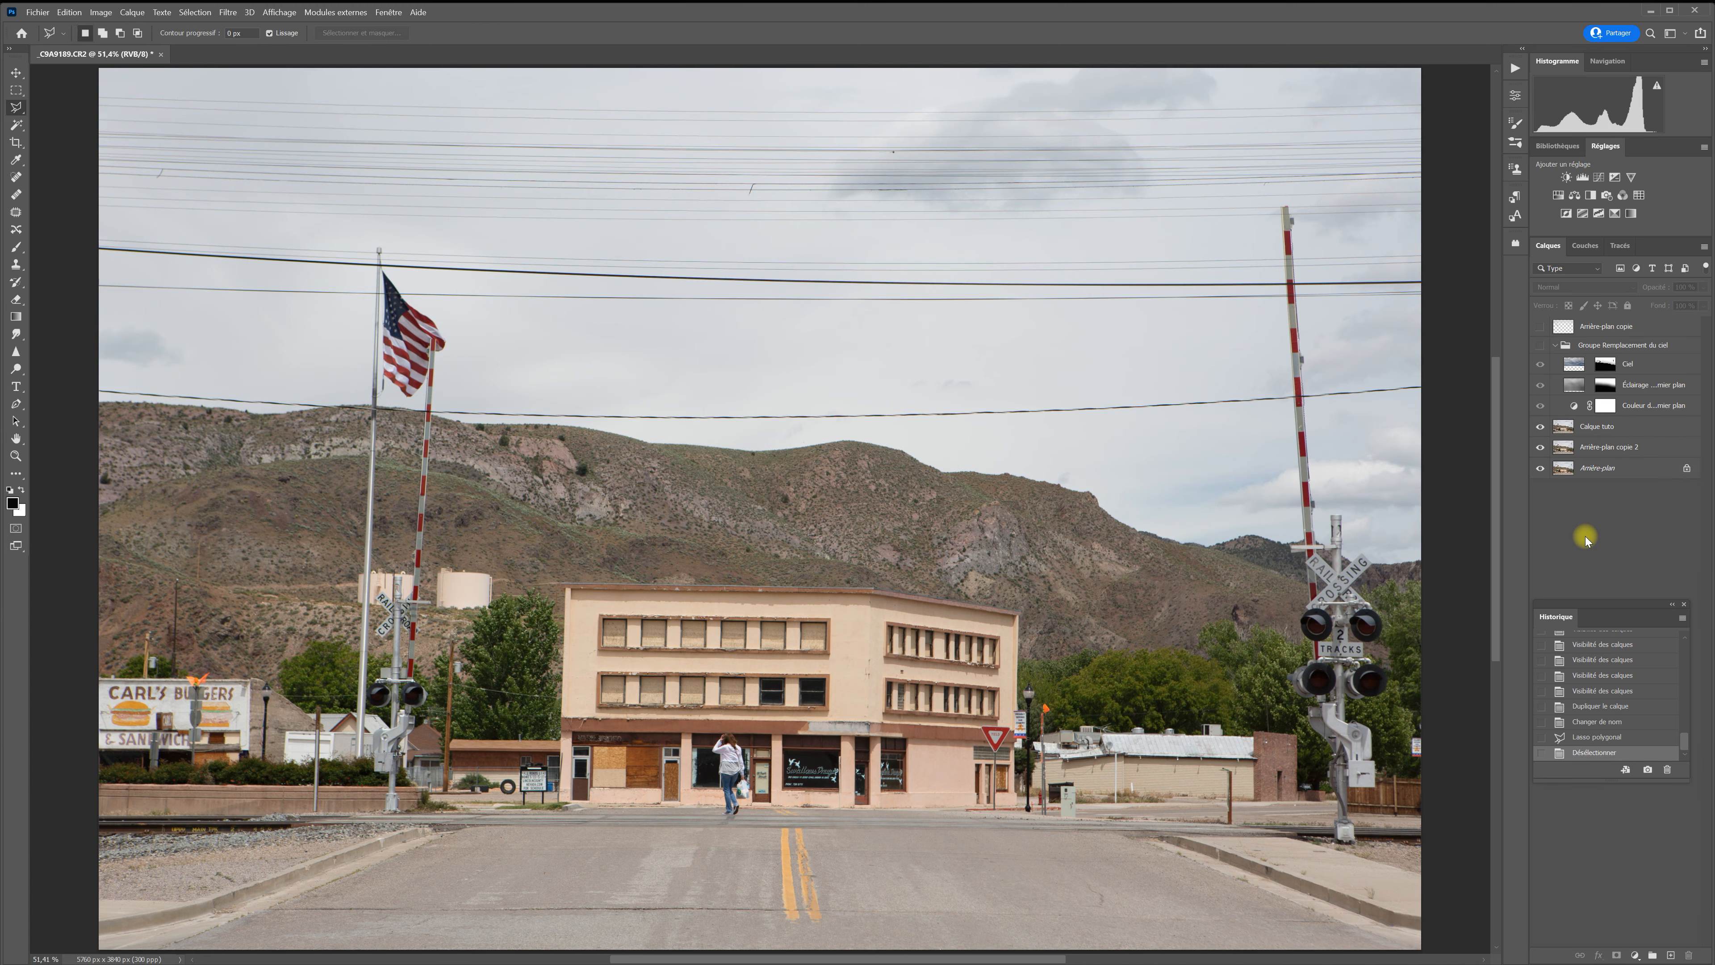
- On the Calque tuto layer, outline the band of upper sky containing the many thin wires with the Polygonal Lasso, spanning the full photo width
click(1617, 429)
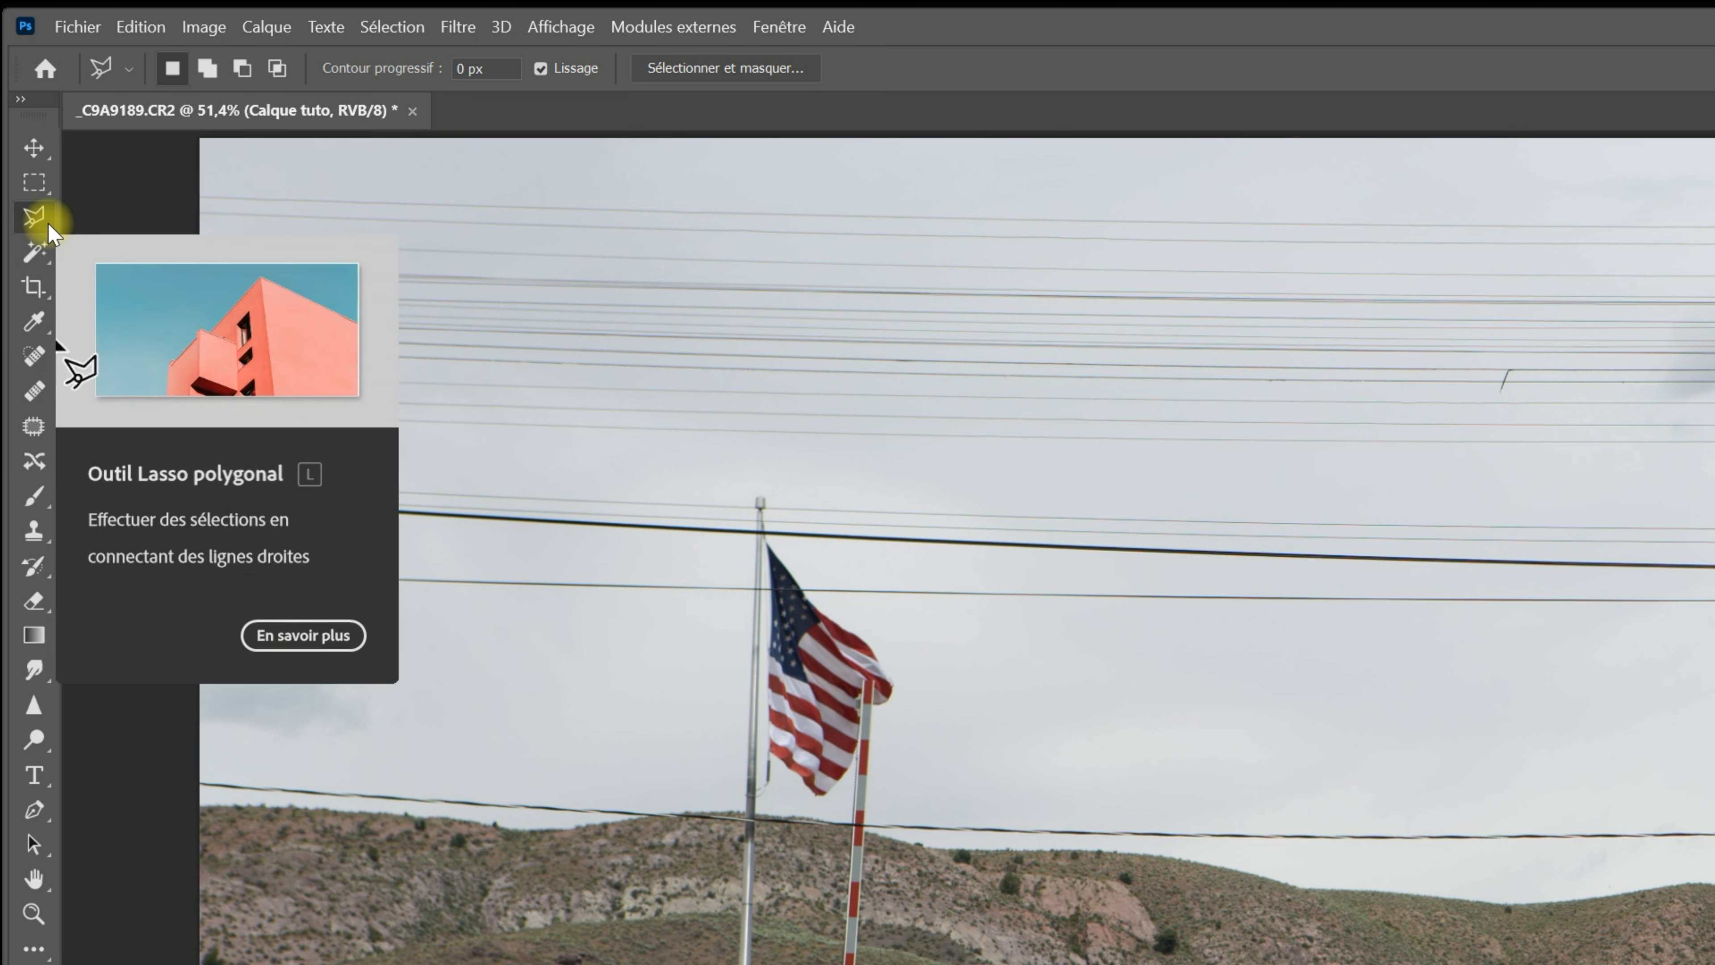
click(187, 178)
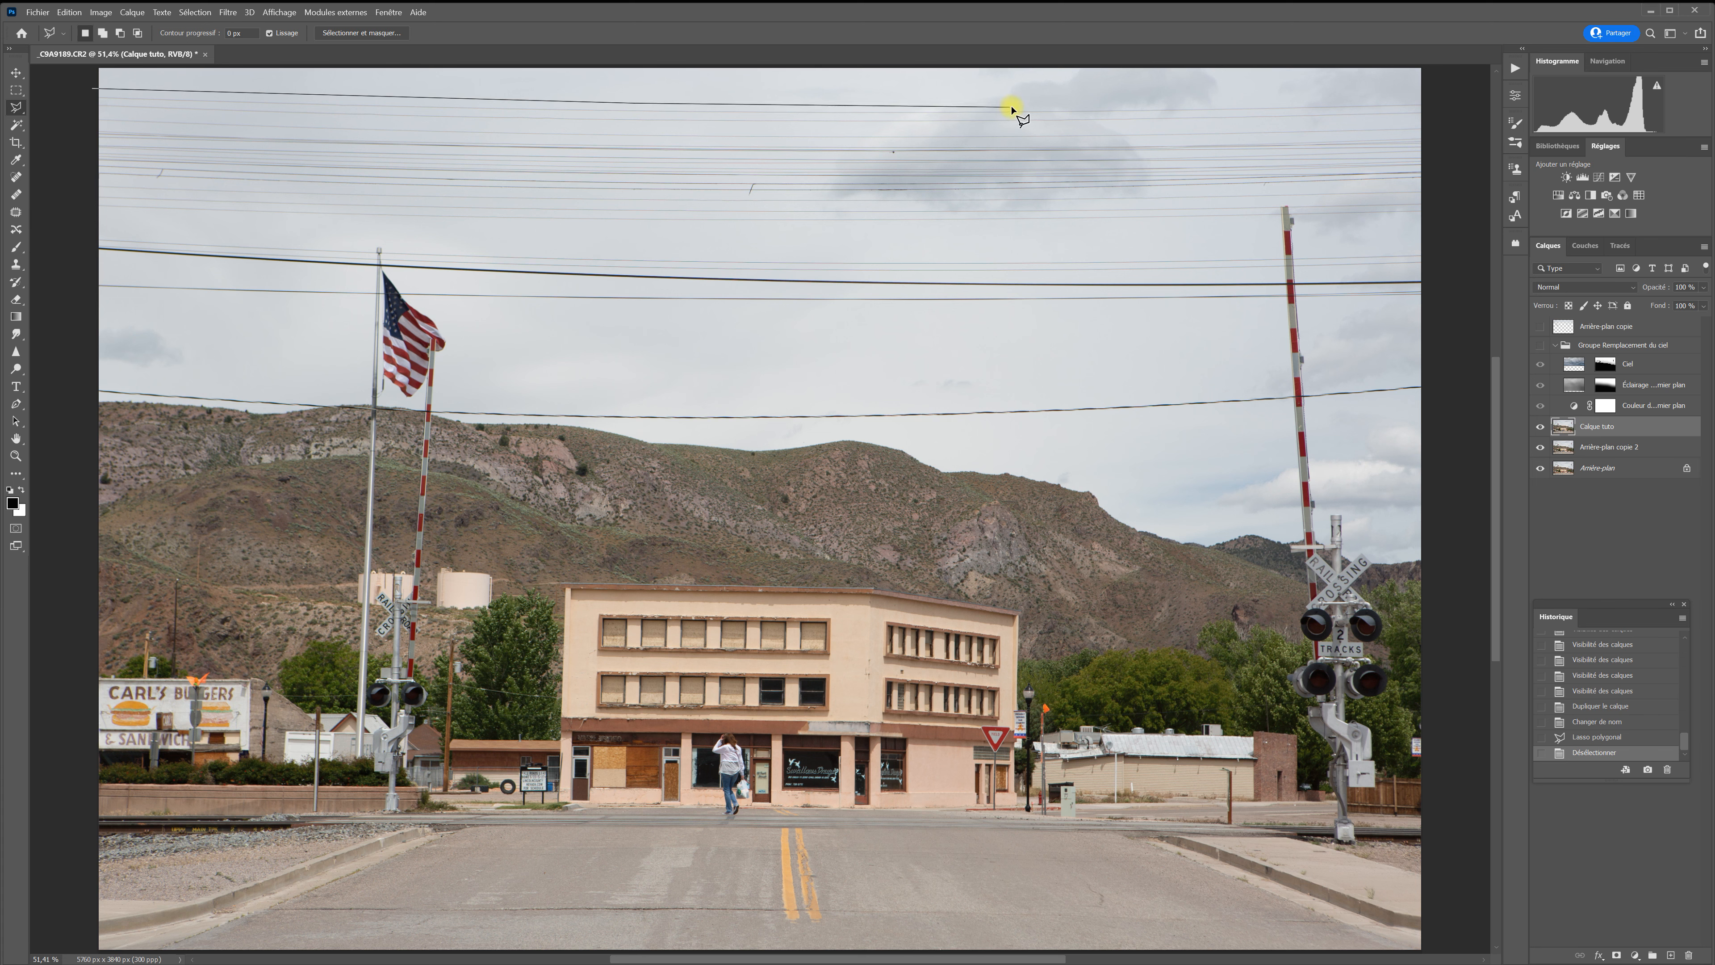
click(1011, 107)
click(1426, 100)
click(1426, 219)
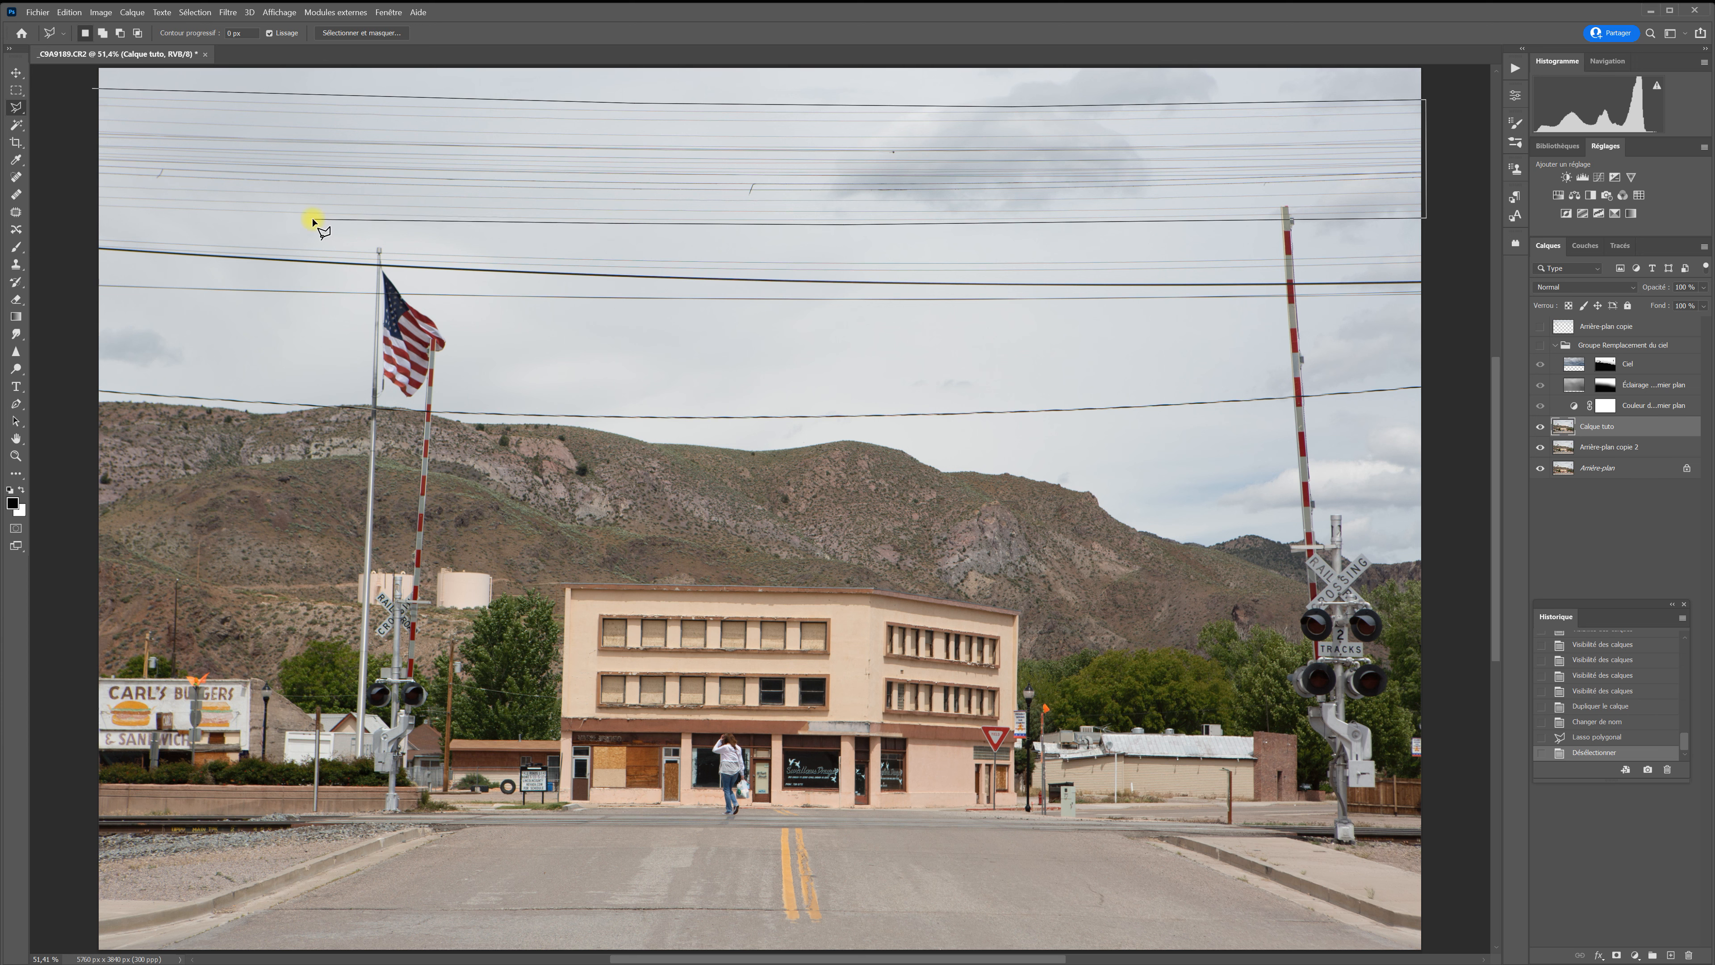
click(96, 211)
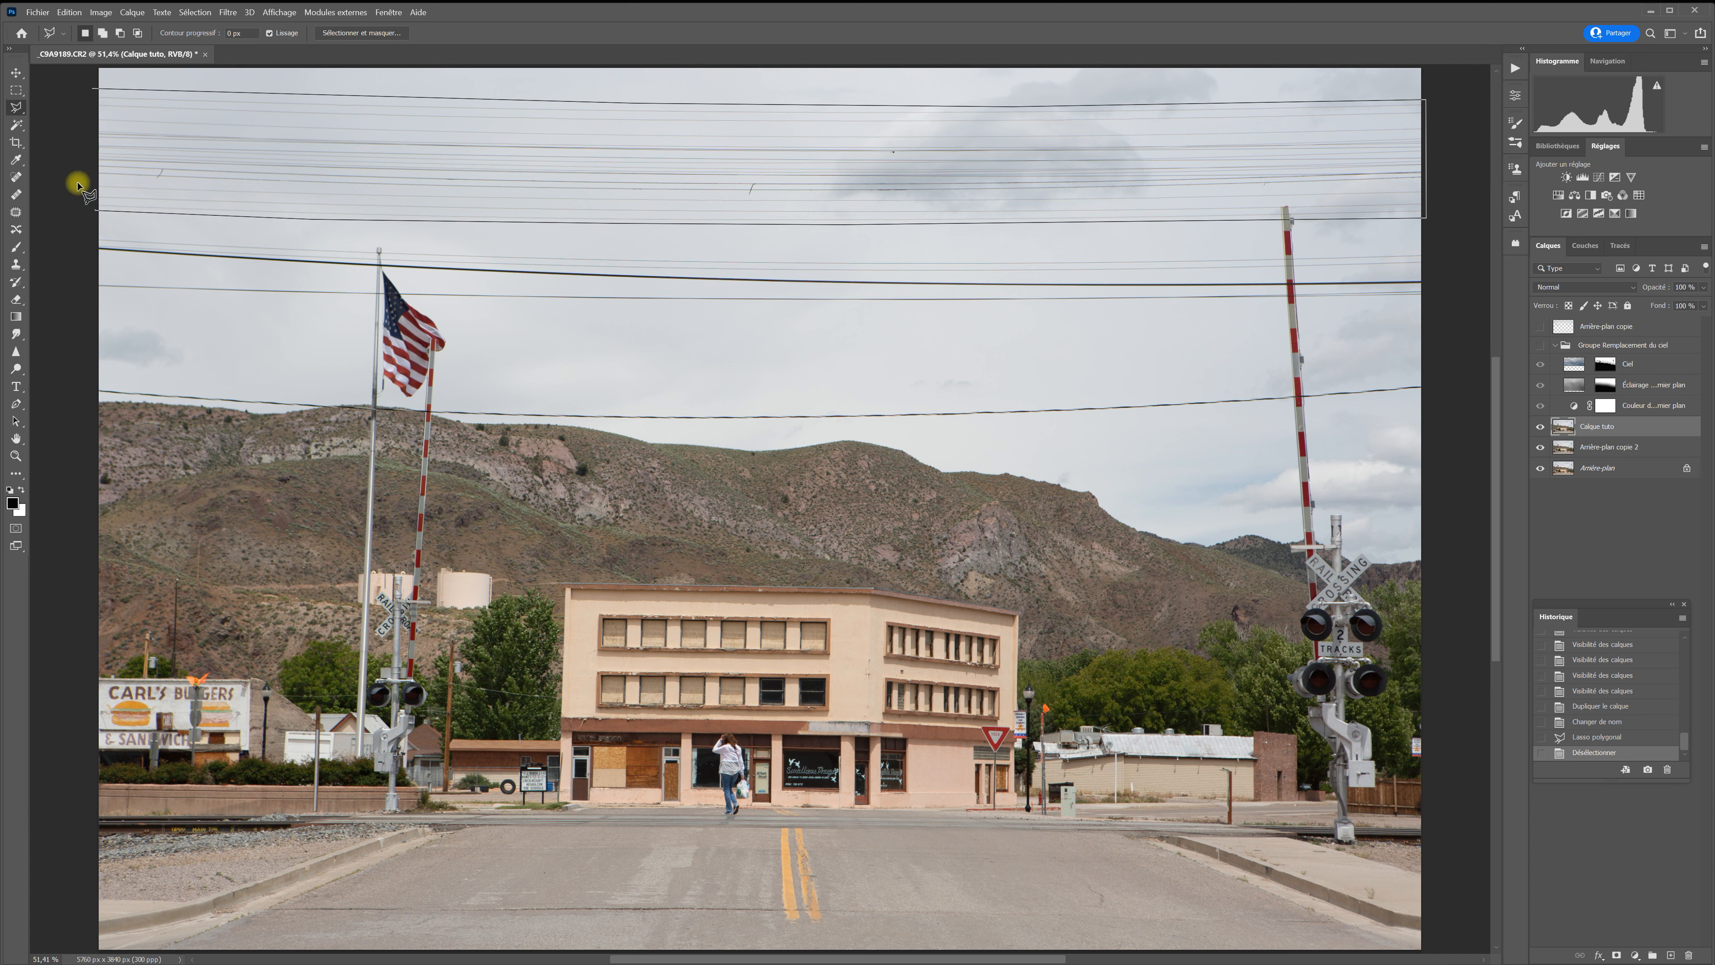
click(95, 90)
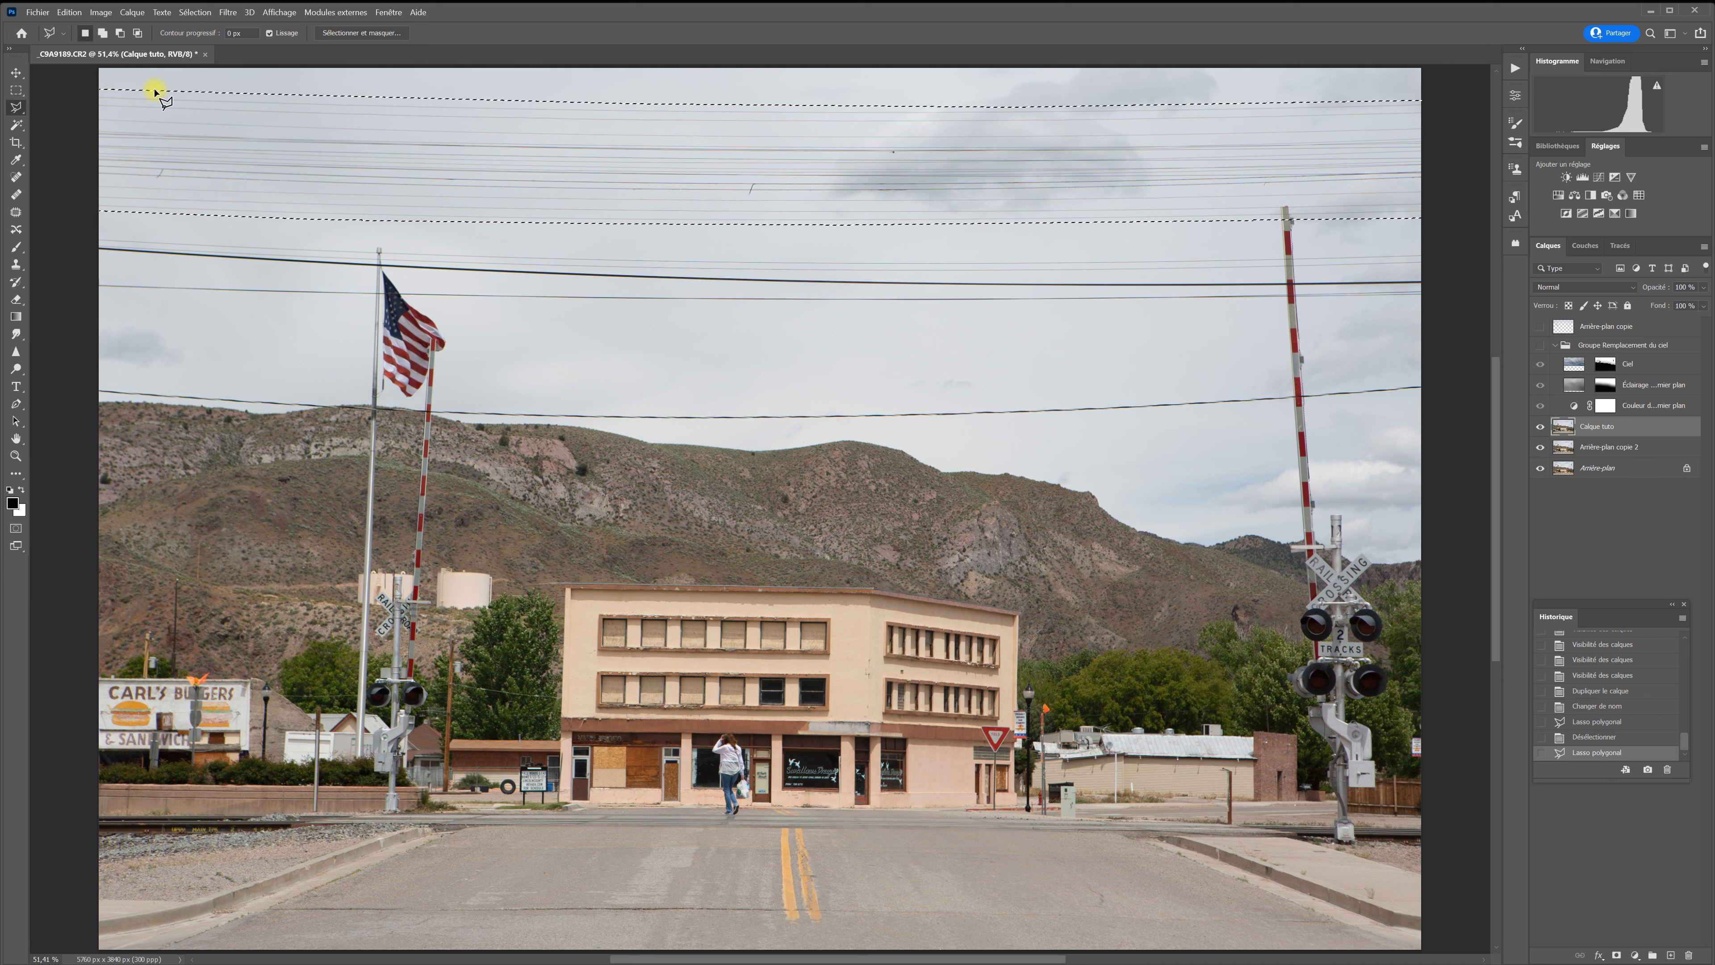
- Fill the selected sky band using Content-Aware Fill with rectangular sampling, output to a new layer
click(67, 13)
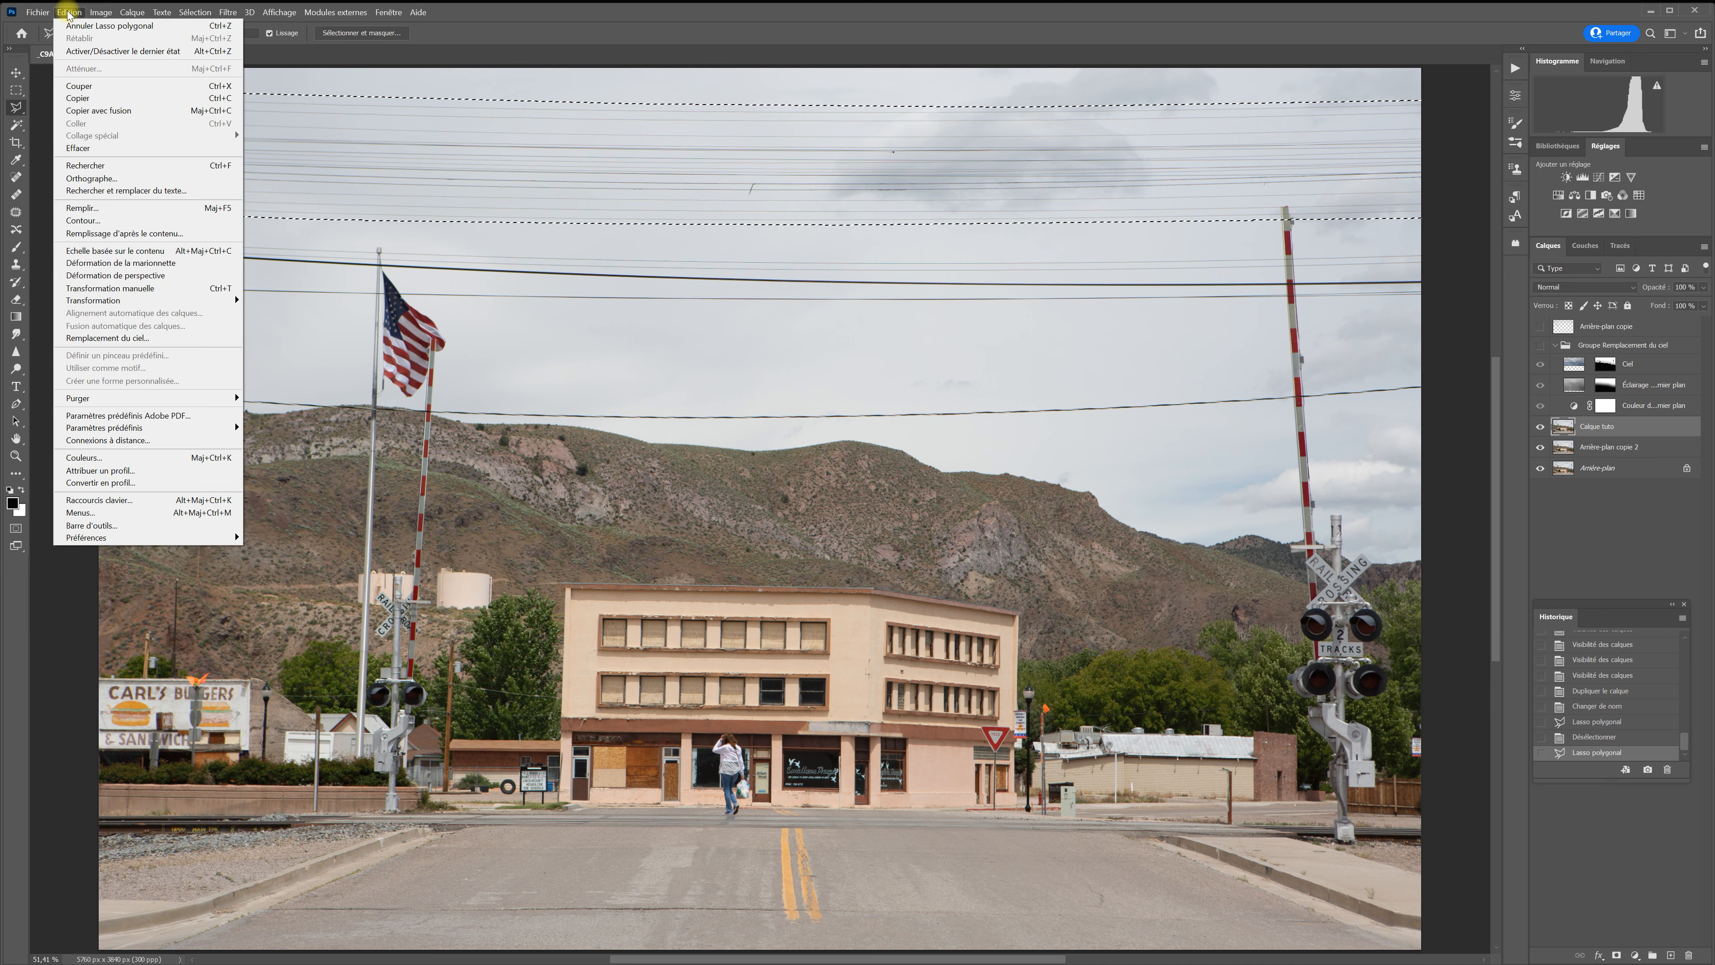
click(108, 233)
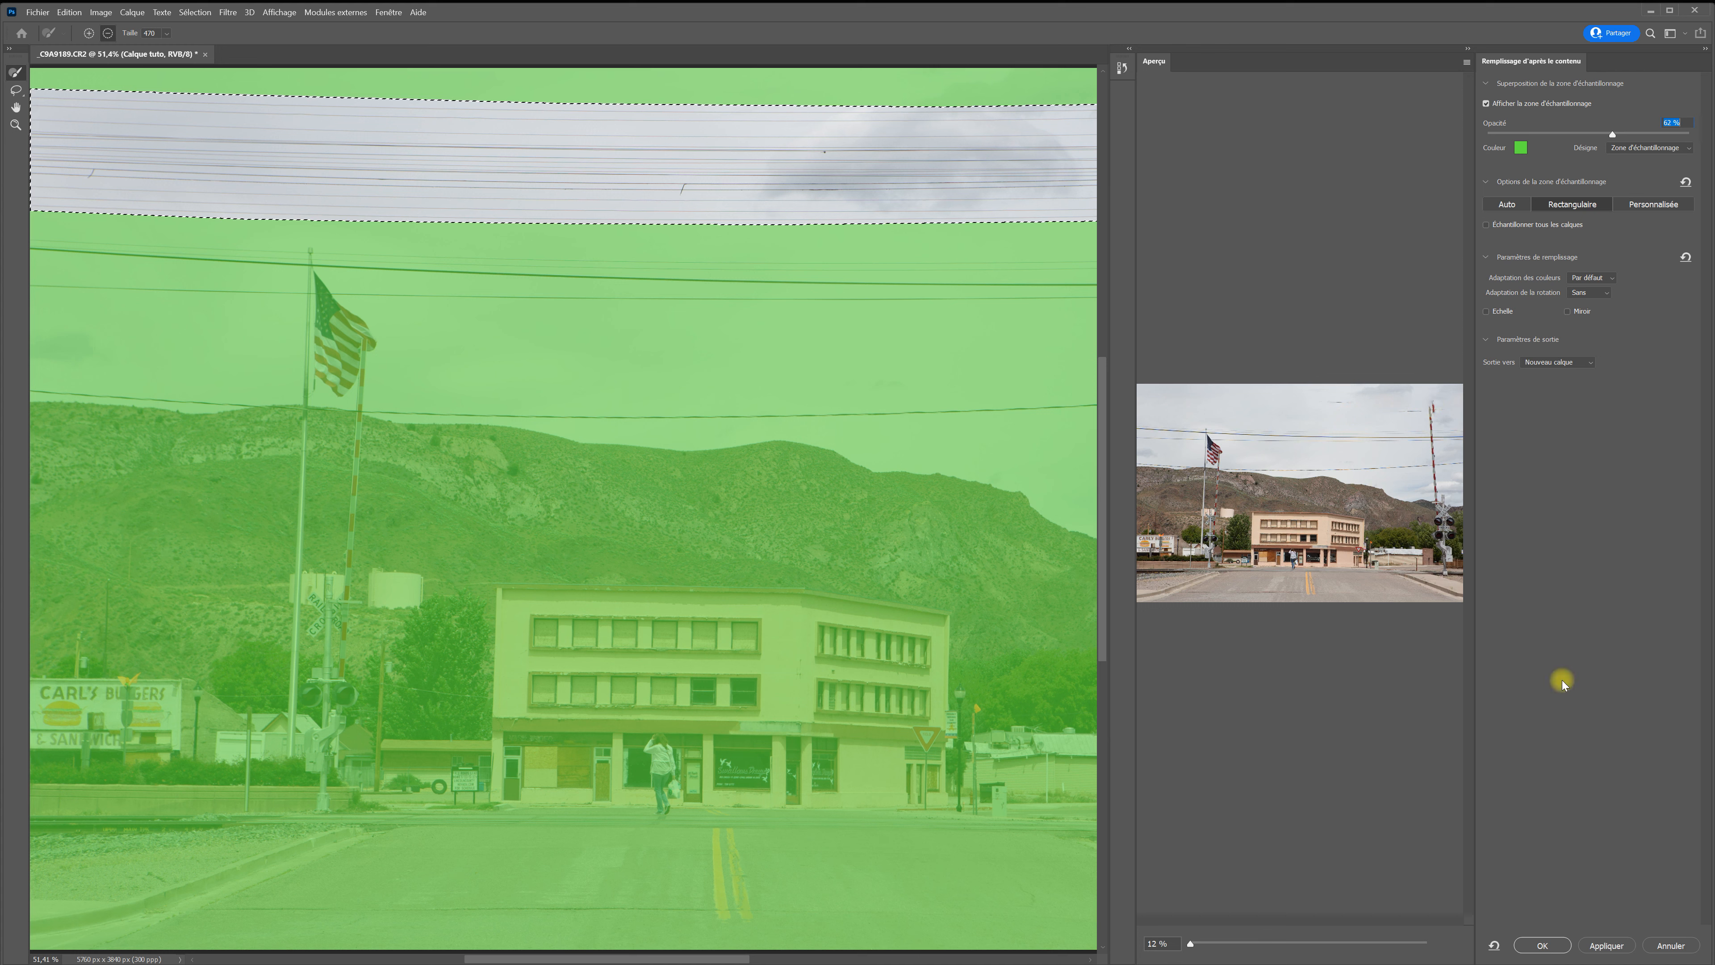
click(1540, 946)
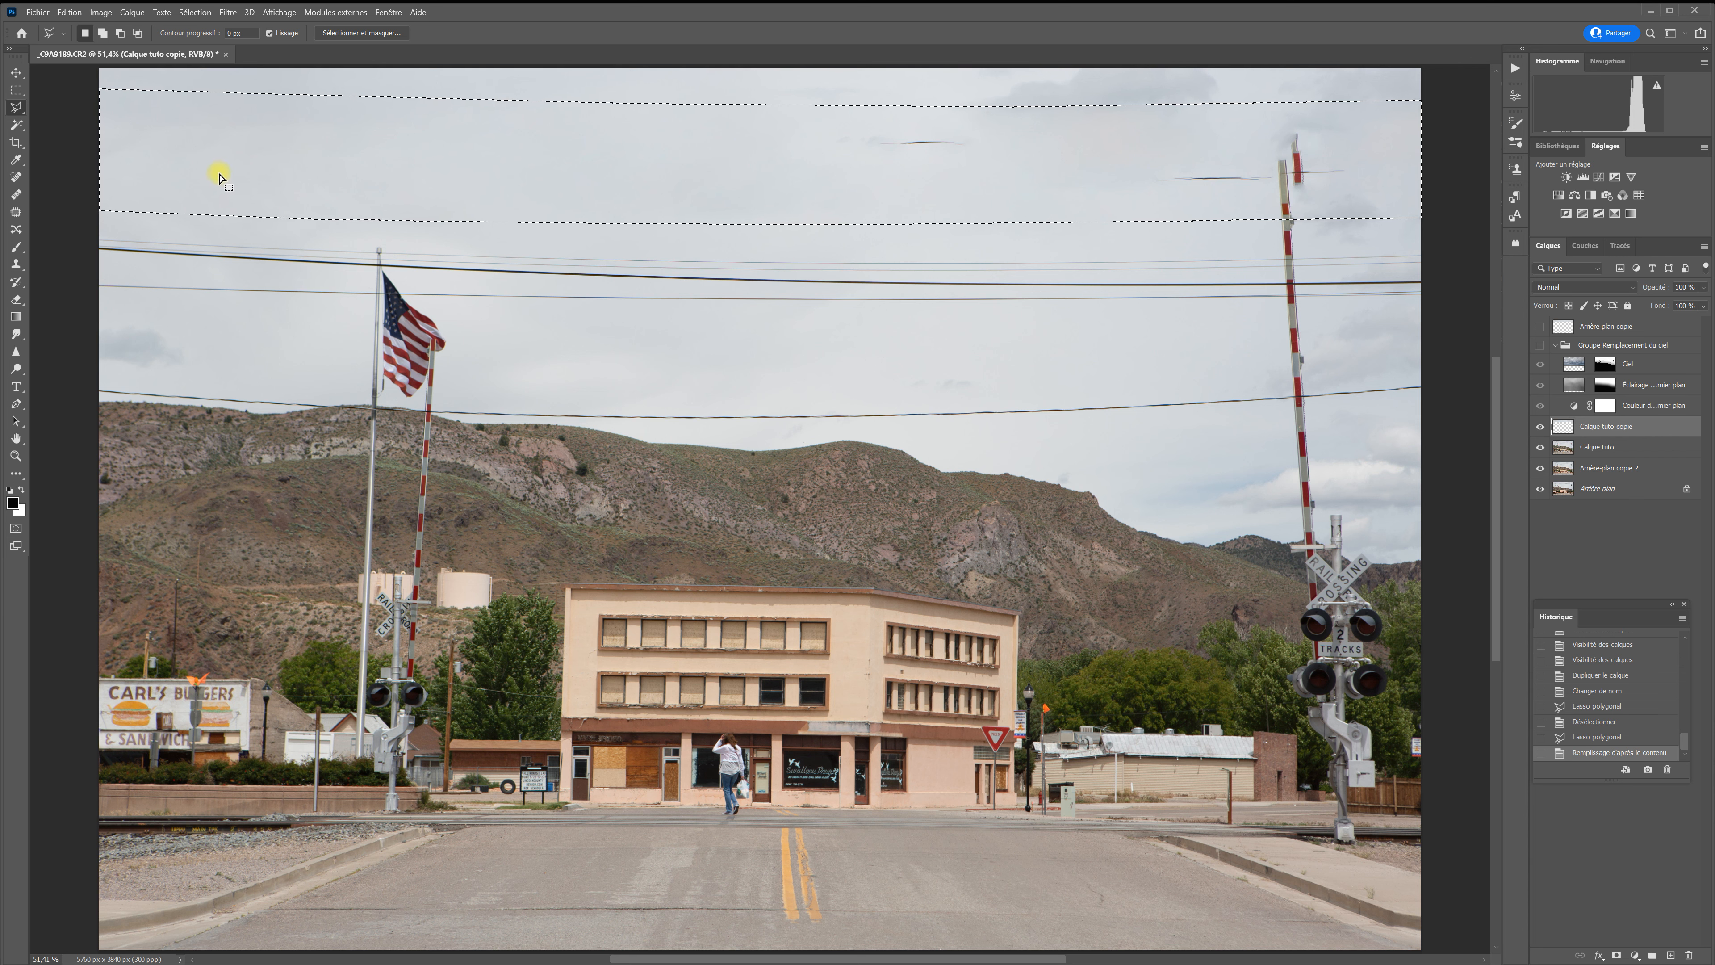
- Remove the leftover wire fragments and the floating piece of barrier from the filled sky with the Spot Healing Brush, and deselect the area
click(17, 177)
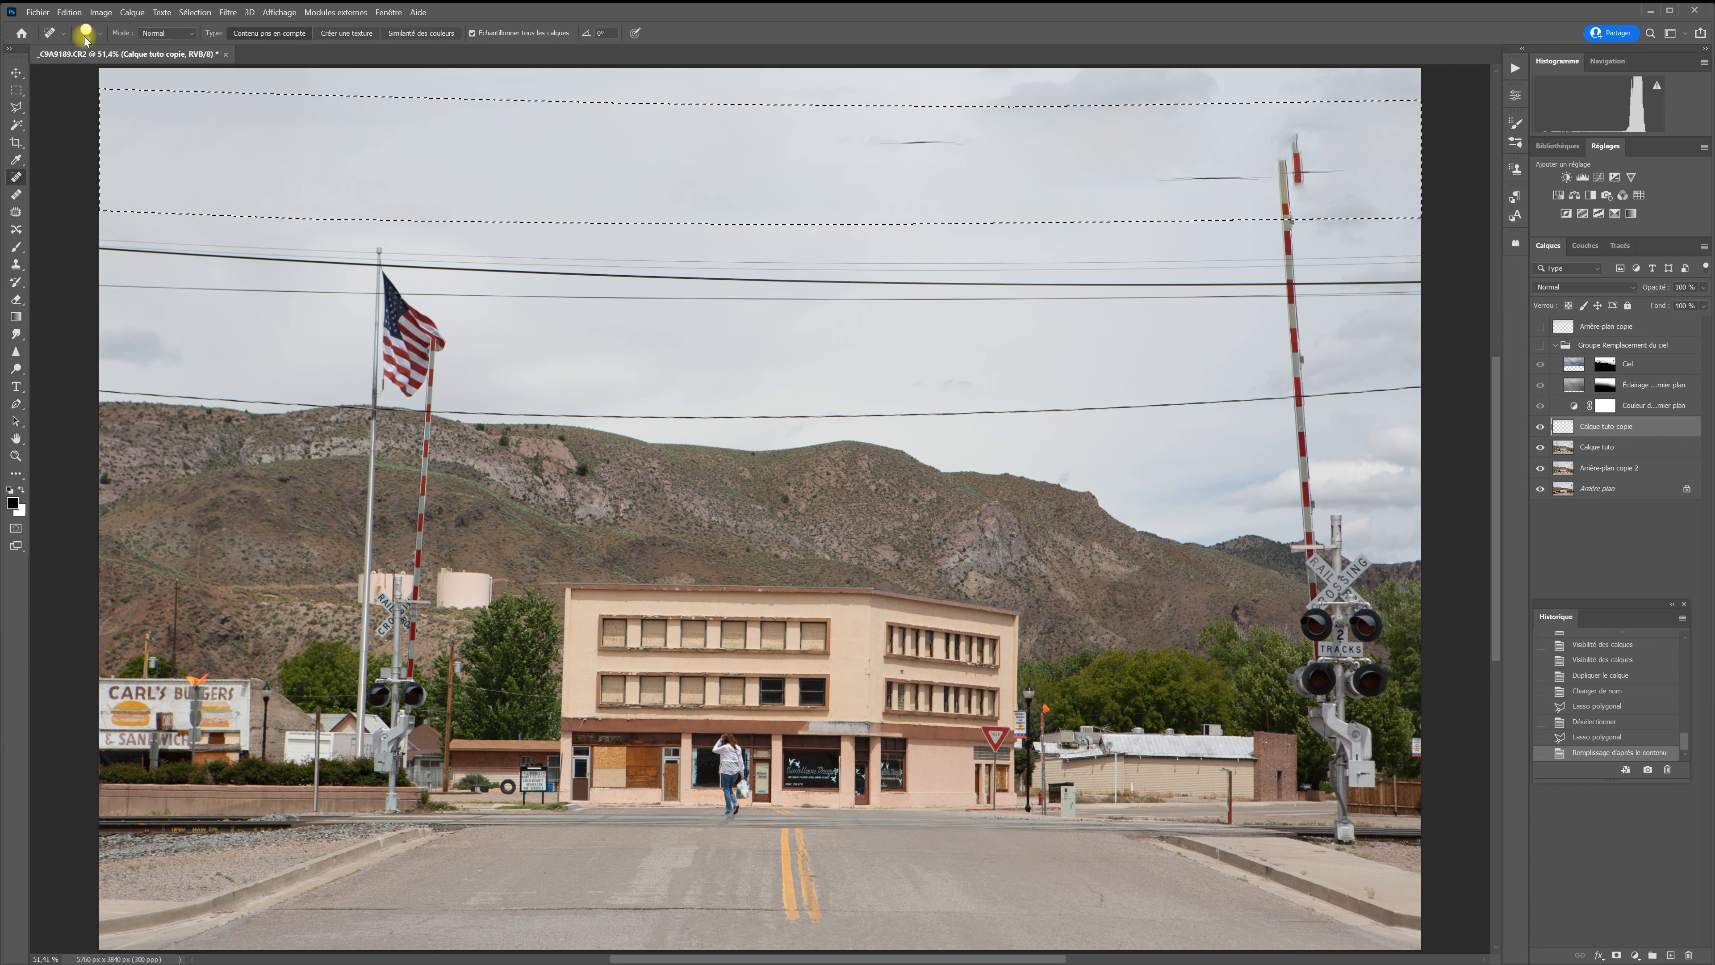
click(95, 33)
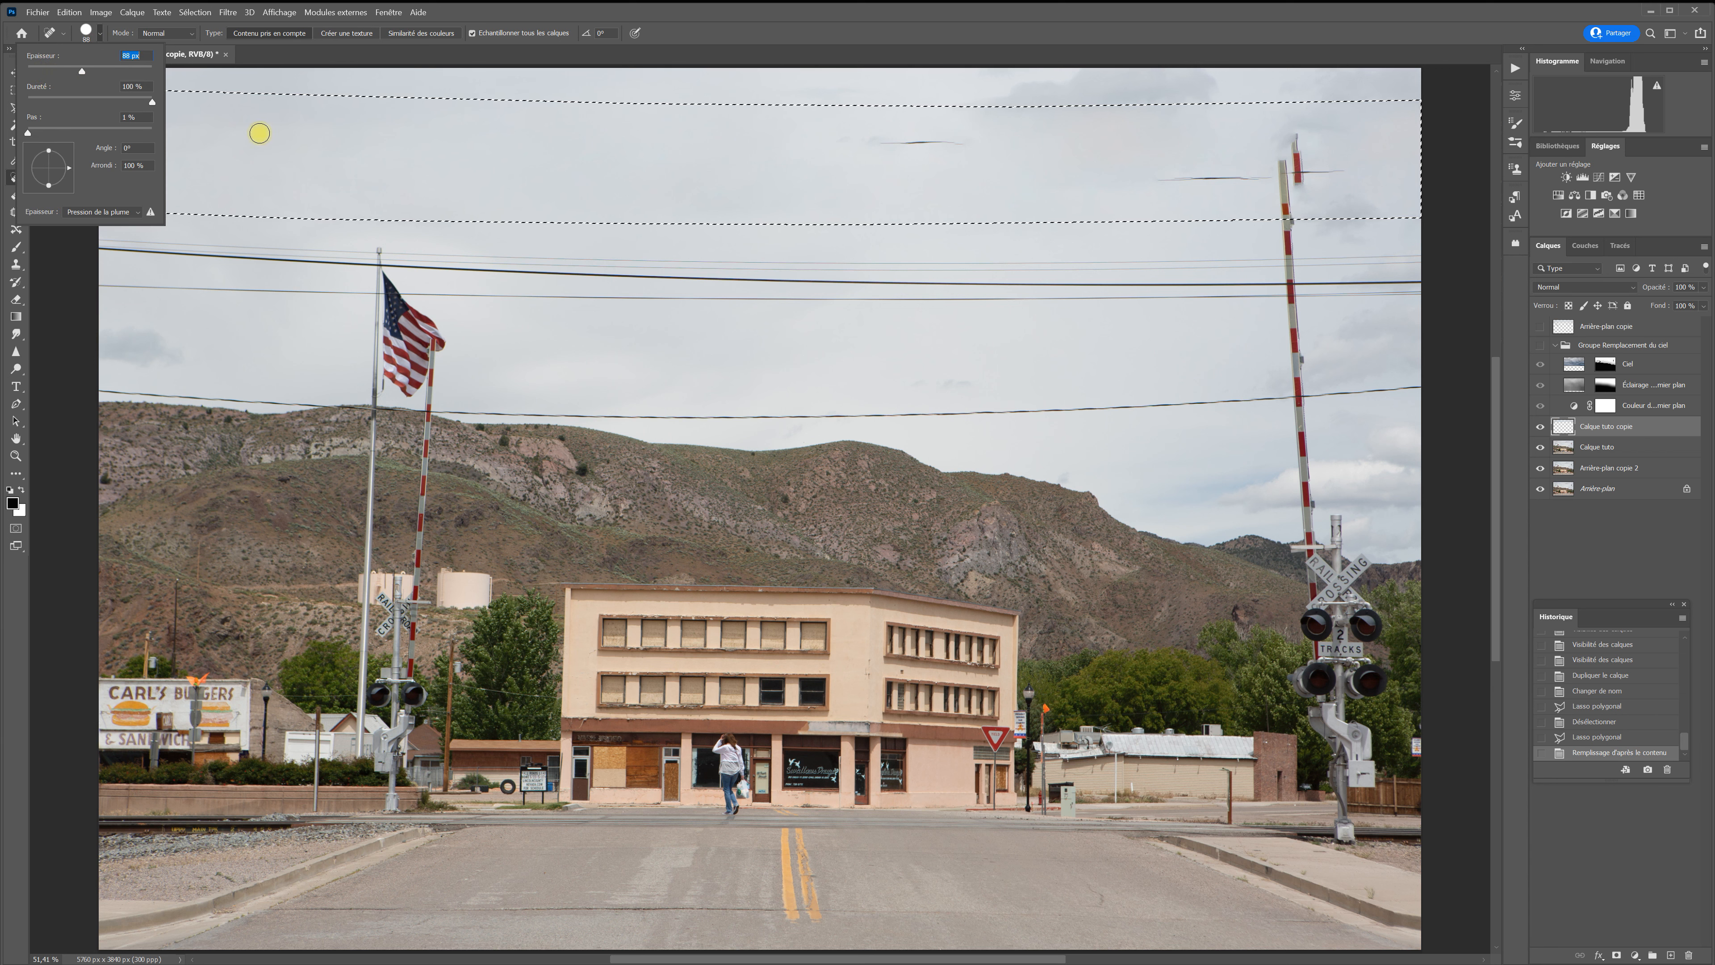
drag(871, 142, 960, 145)
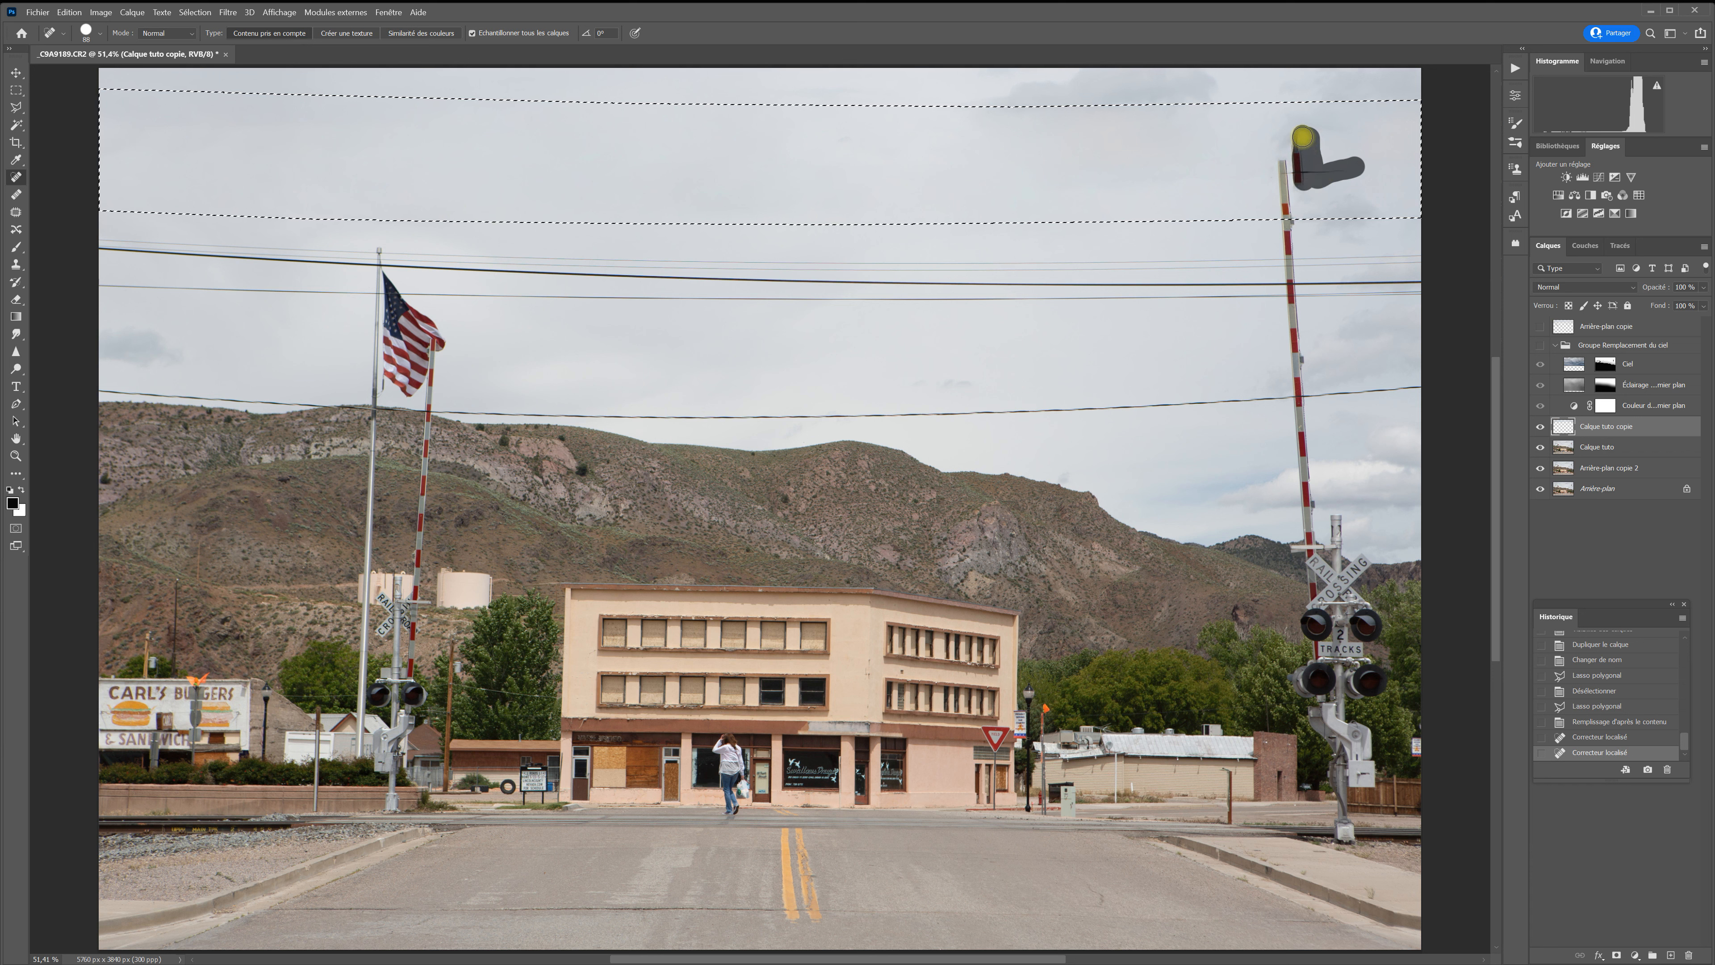
mouse_move(1299, 182)
mouse_down()
mouse_move(1295, 145)
mouse_move(1309, 179)
mouse_up()
click(1297, 169)
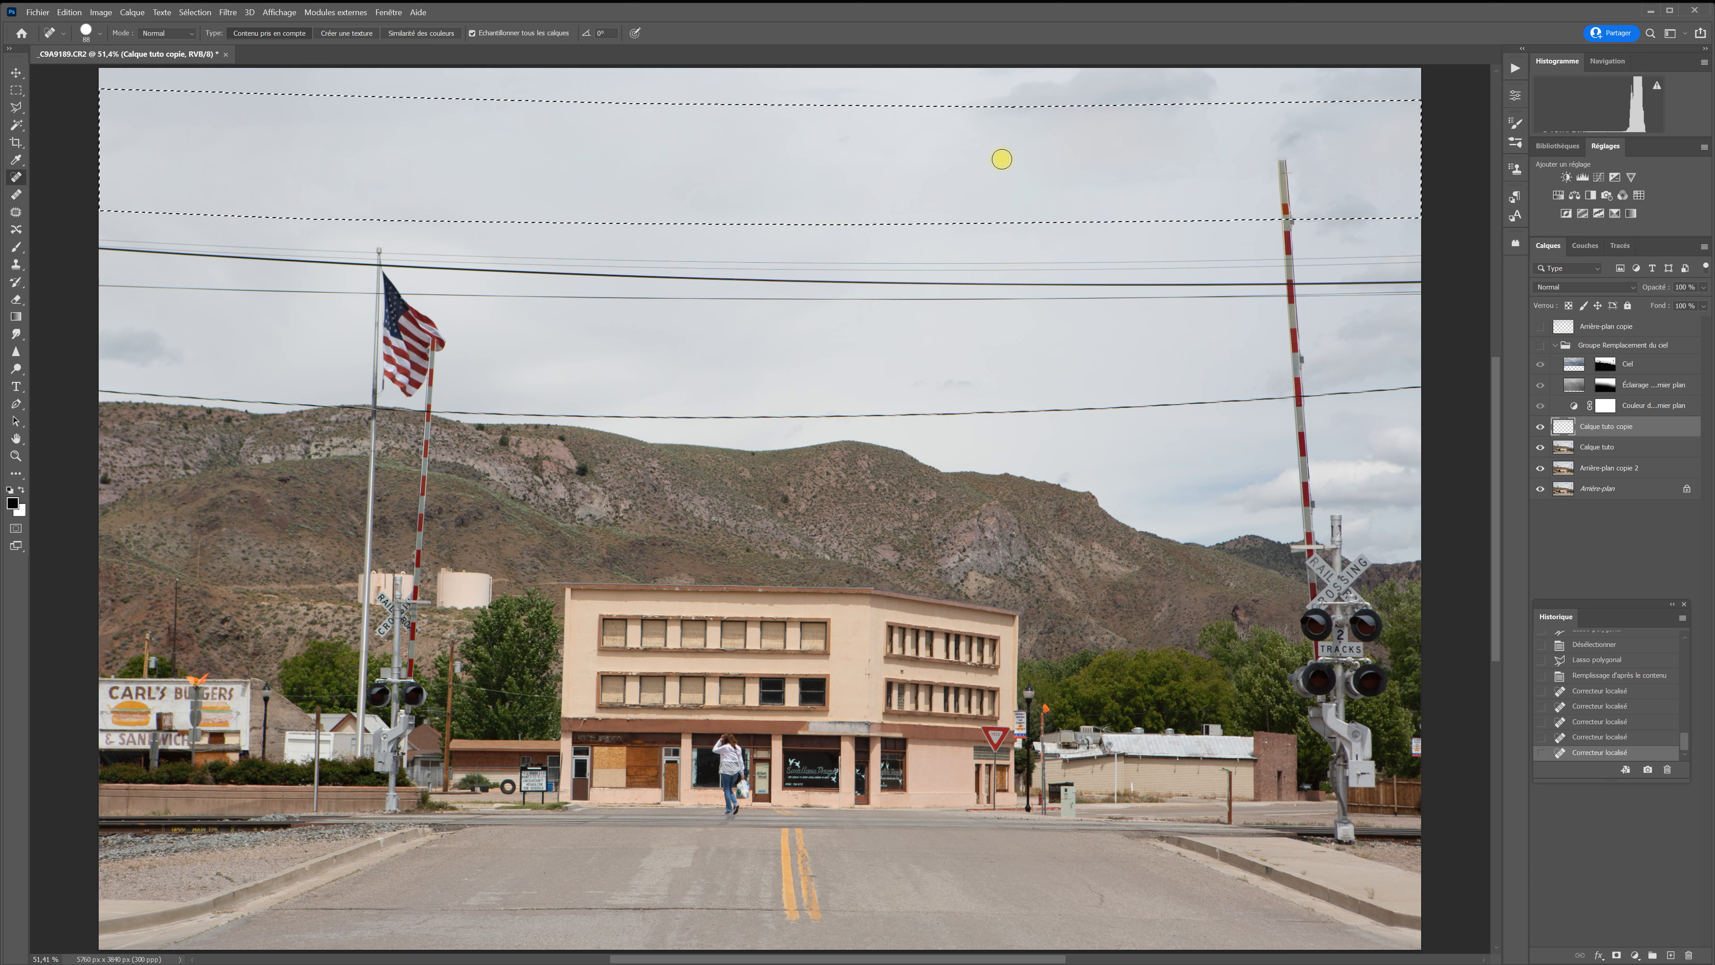
key(ctrl+d)
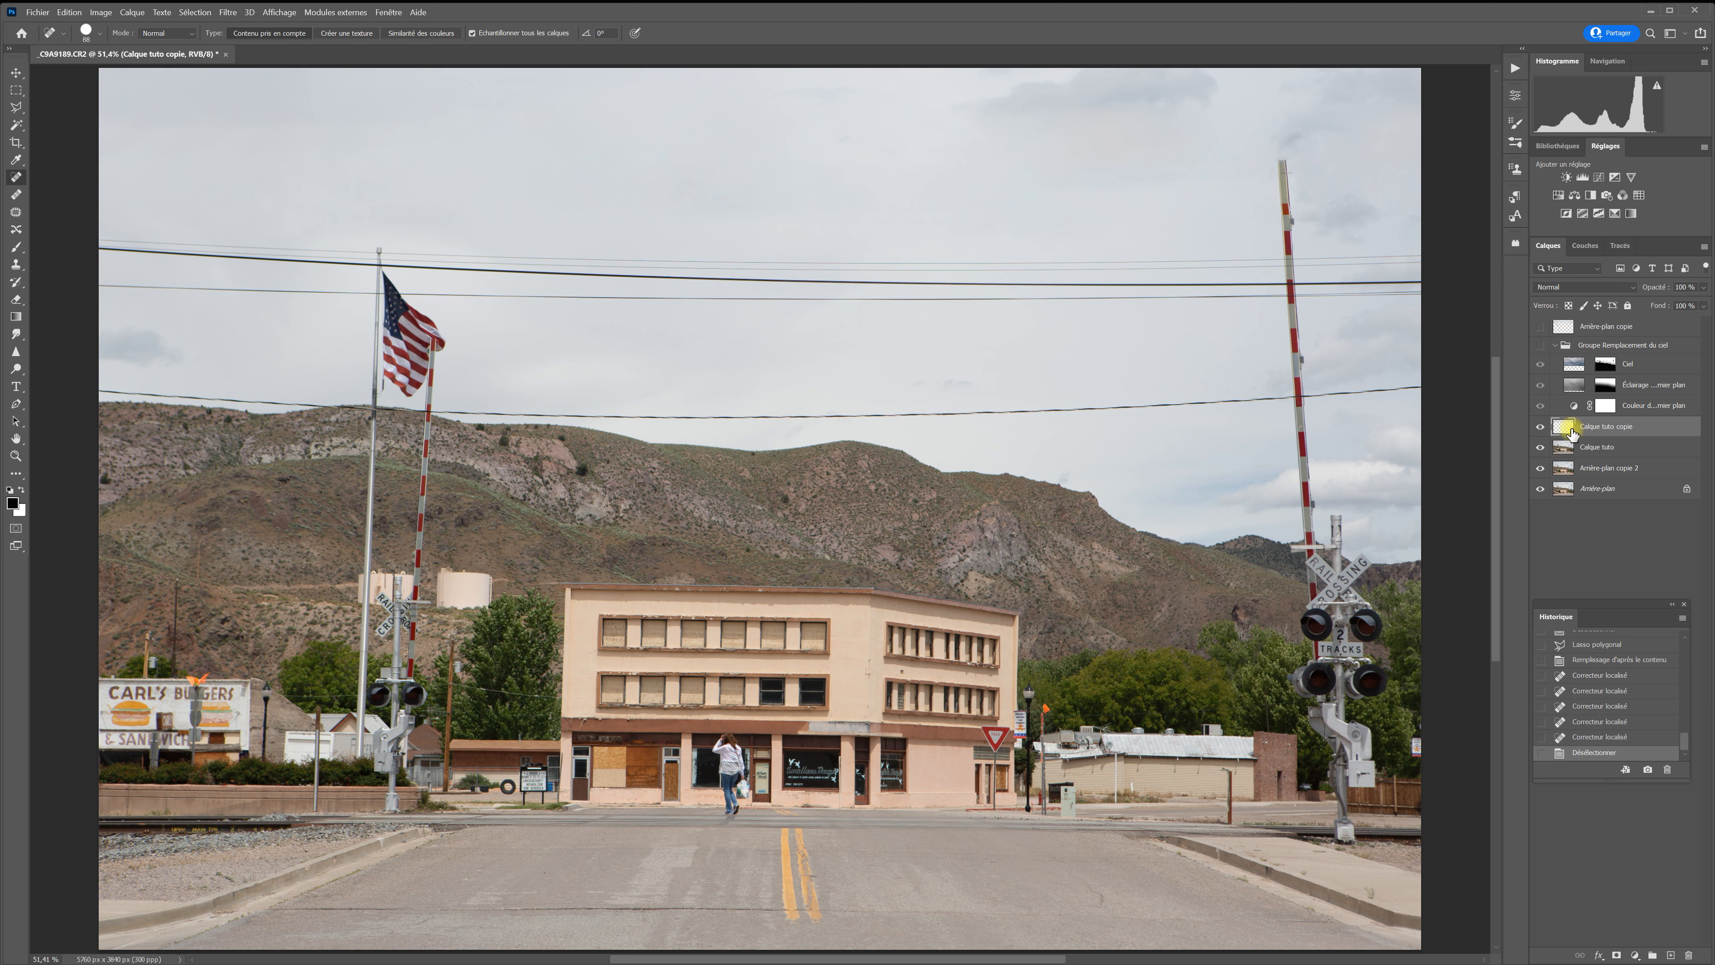
- Toggle the visibility of the Calque tuto copie layer to compare the sky before and after the wire removal
click(1538, 426)
click(1539, 427)
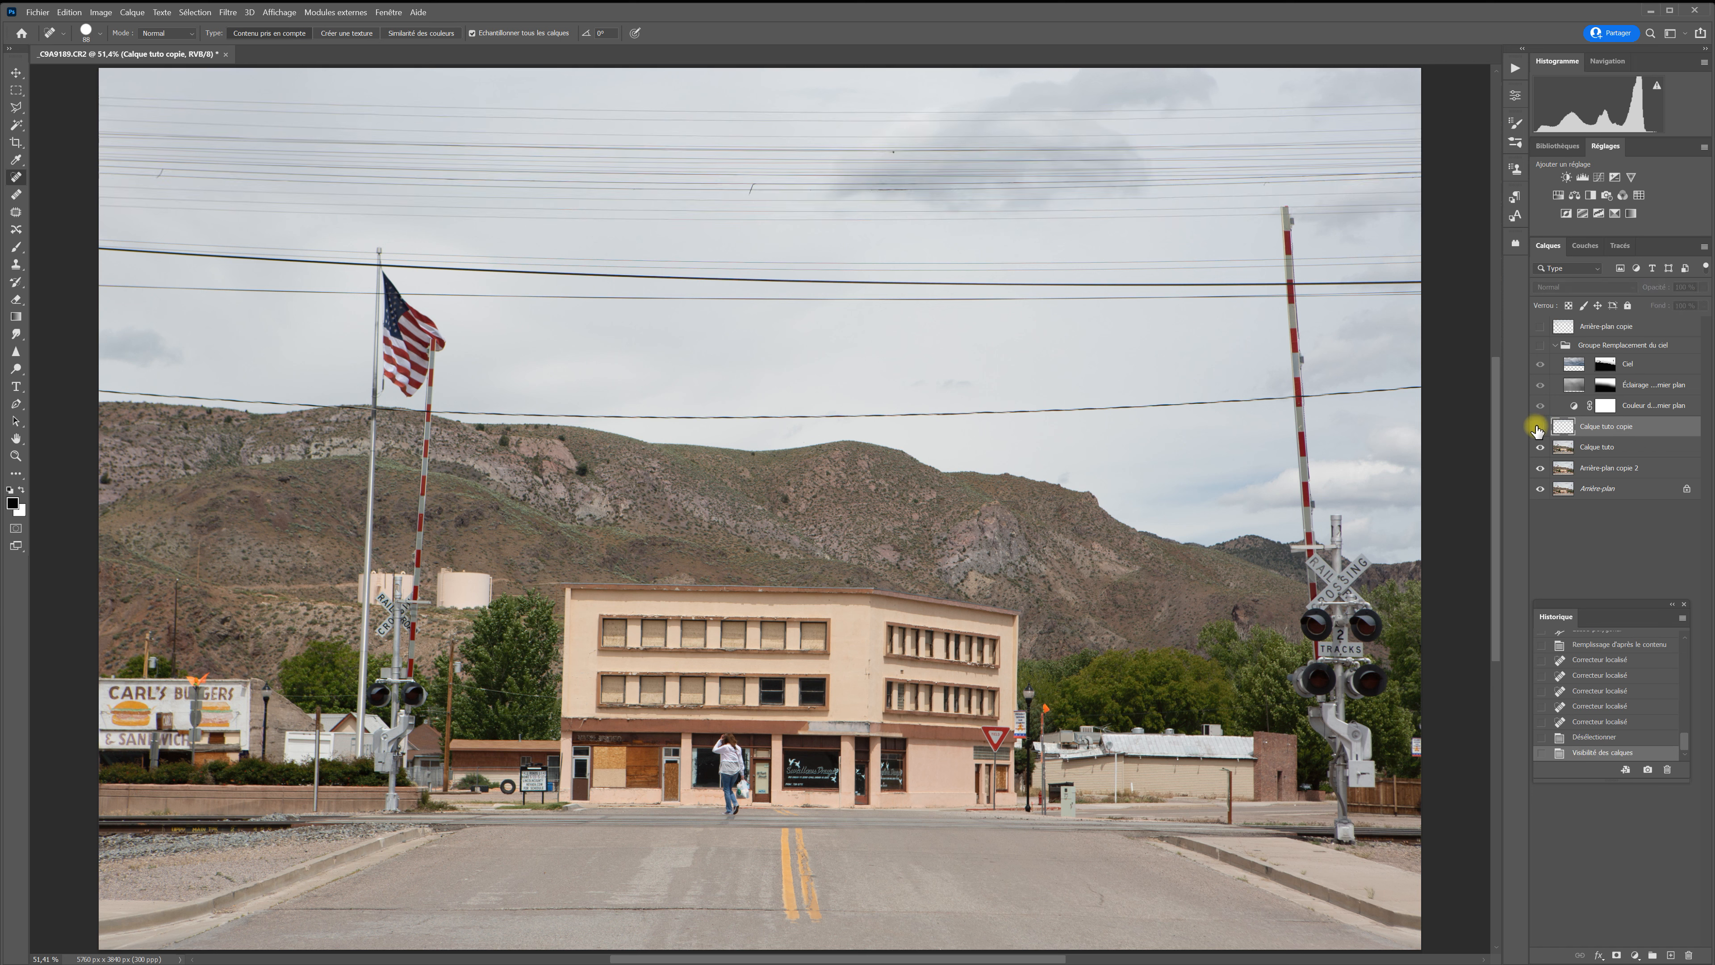
click(1538, 427)
click(1538, 427)
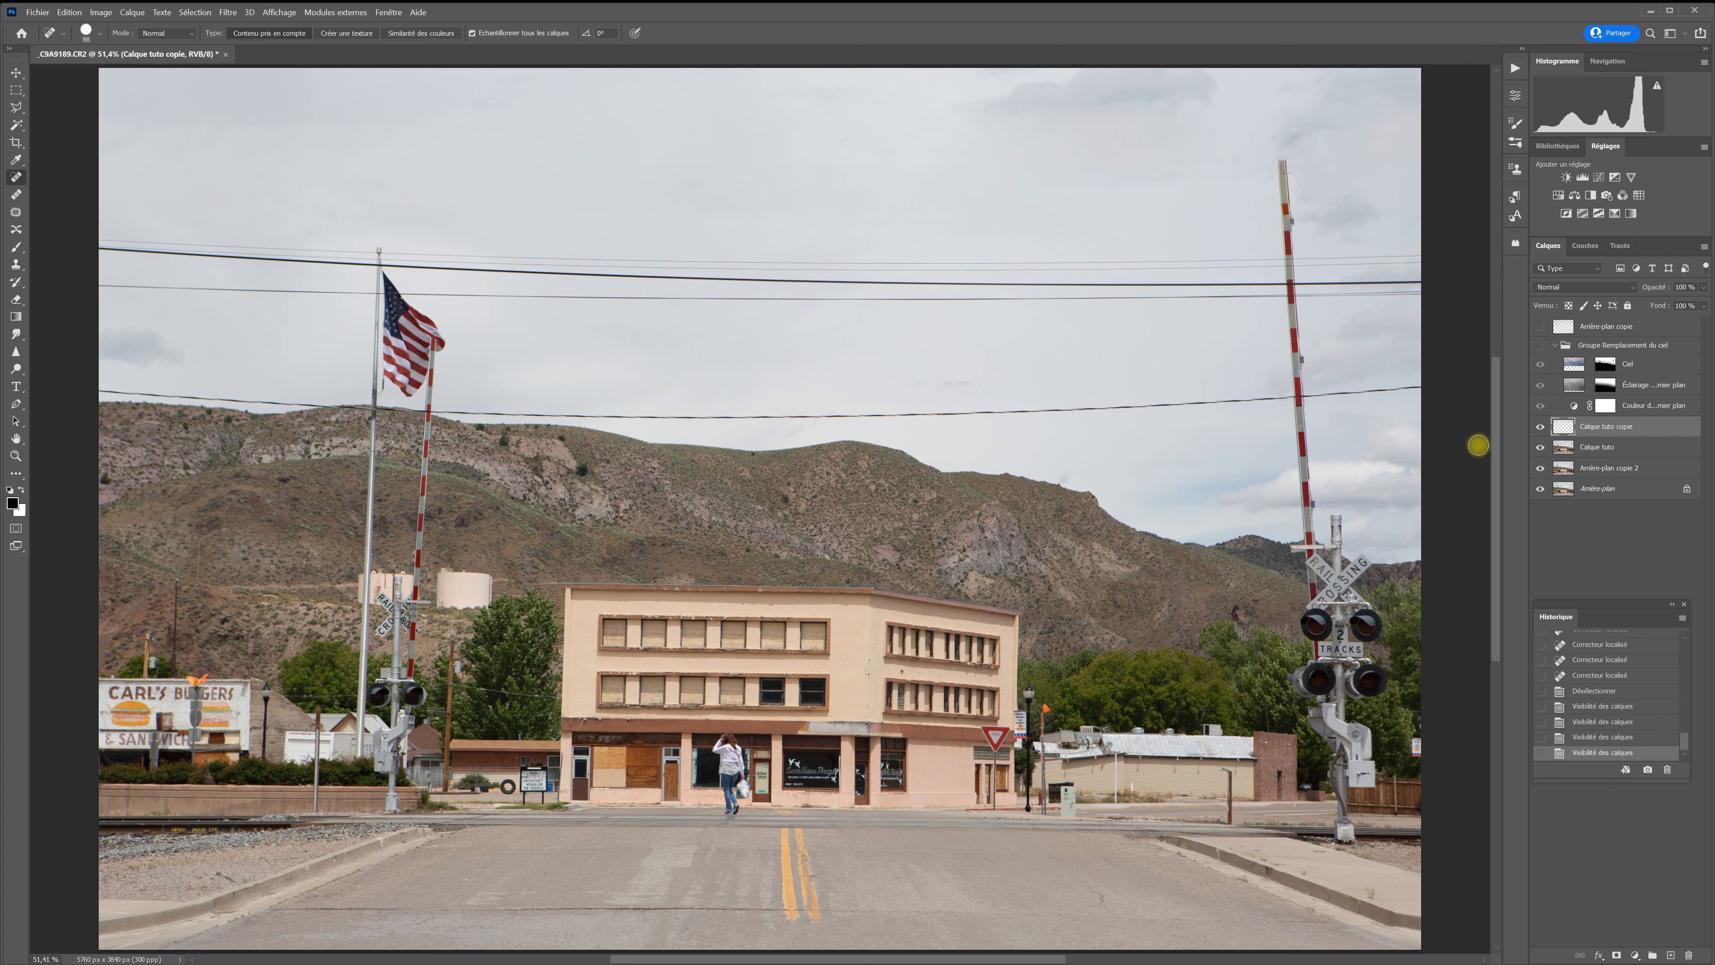
click(1539, 427)
click(1538, 427)
- Examine the tip of the tall crossing barrier at 100% zoom, comparing it with and without the Calque tuto copie layer
click(278, 12)
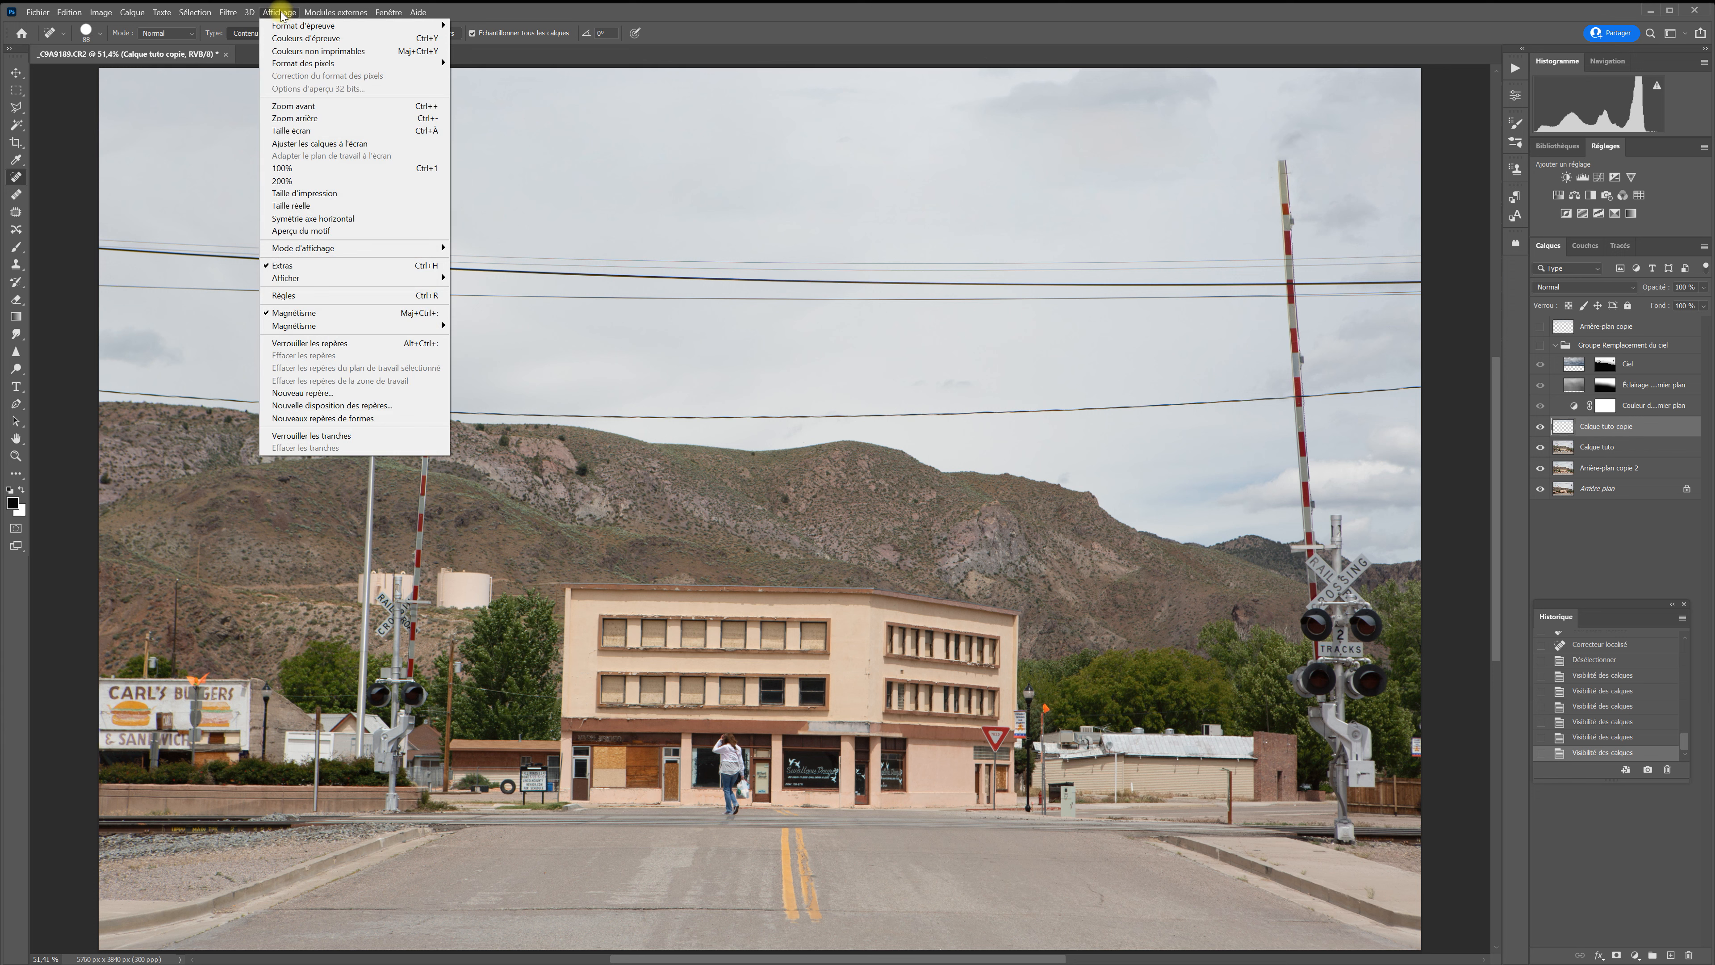
click(320, 172)
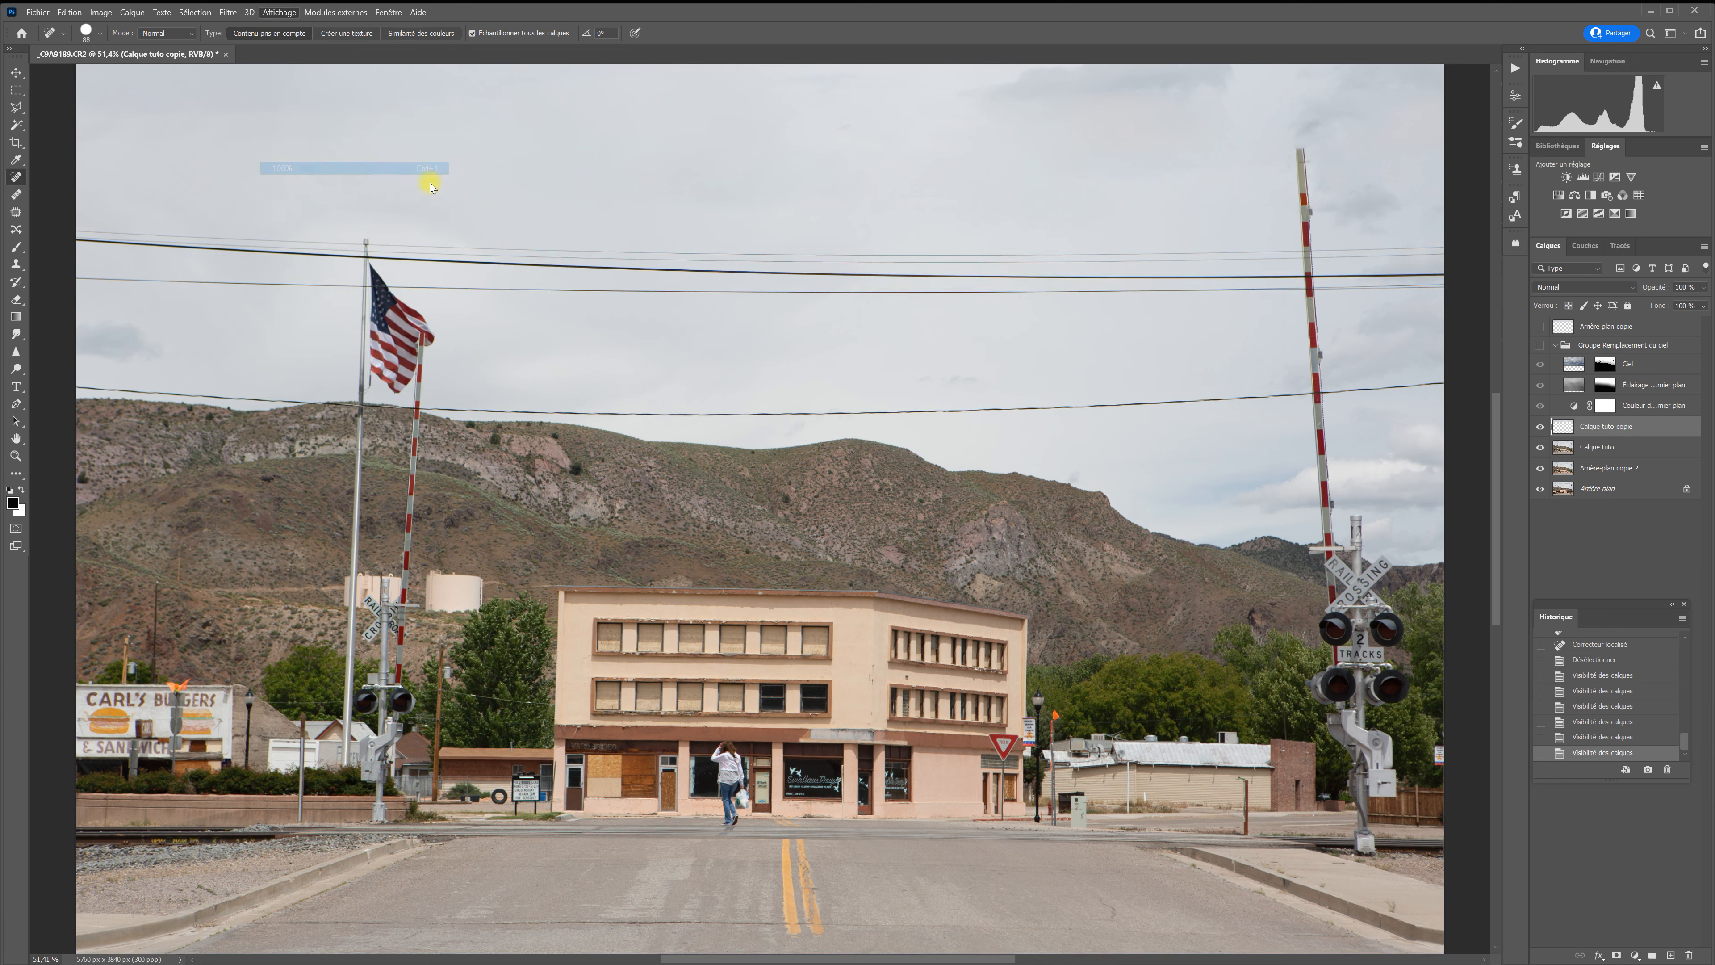
key(space)
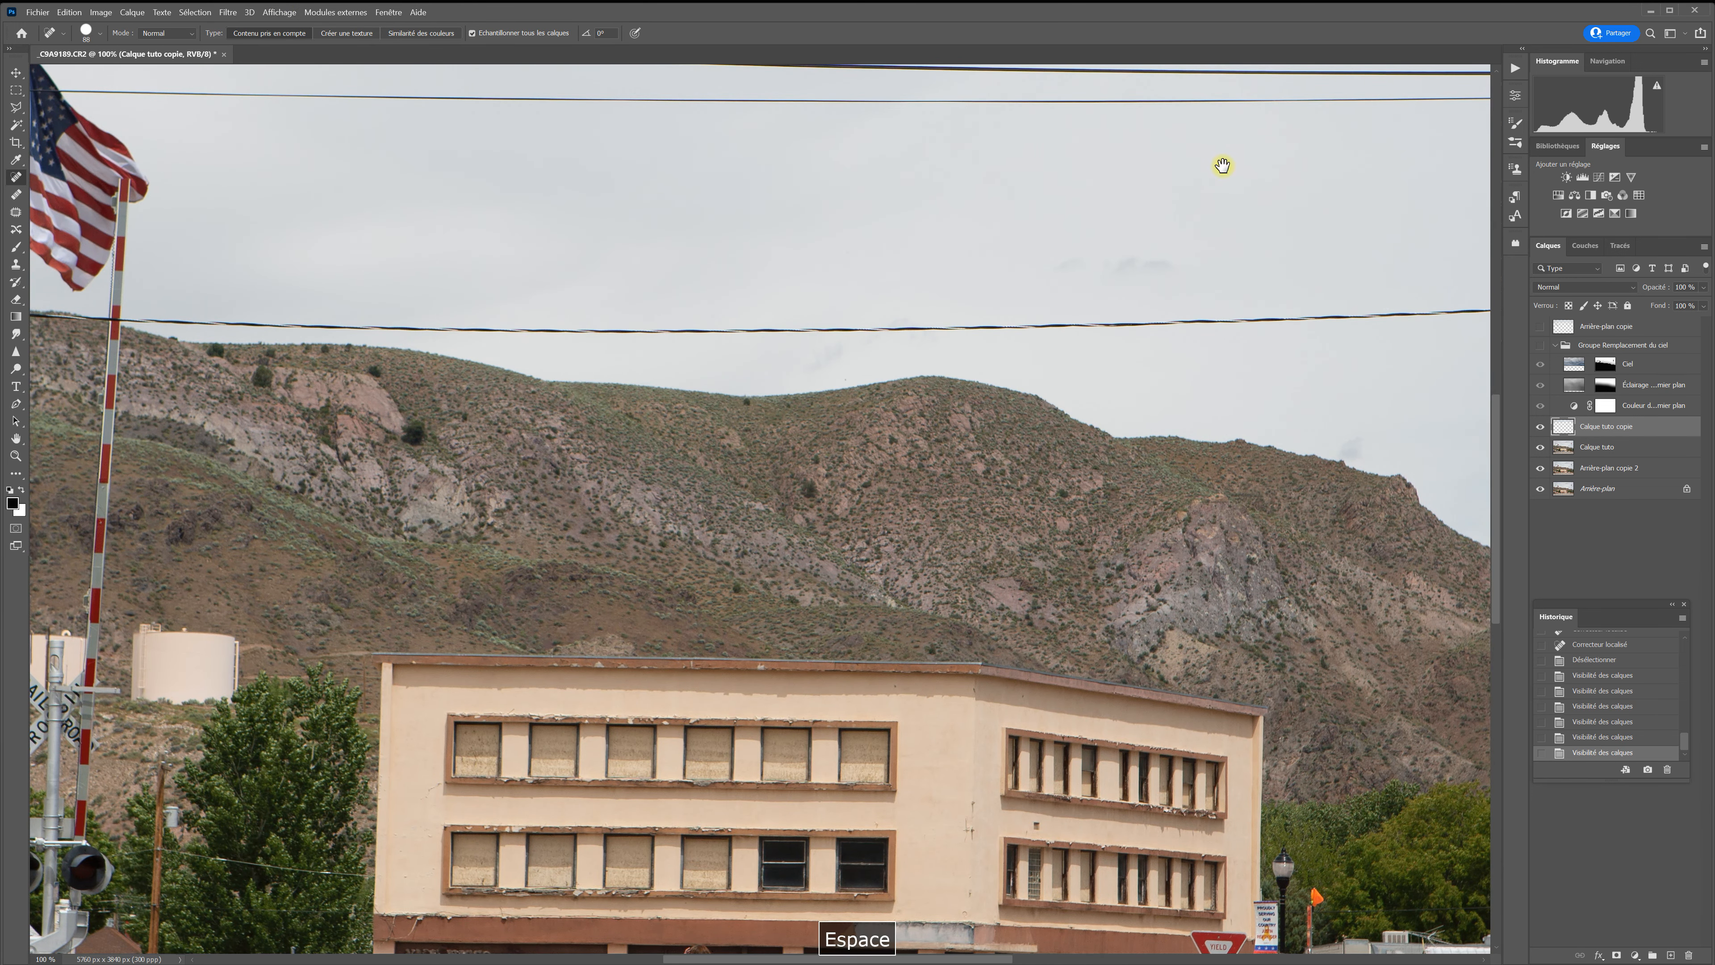
drag(1251, 173, 809, 243)
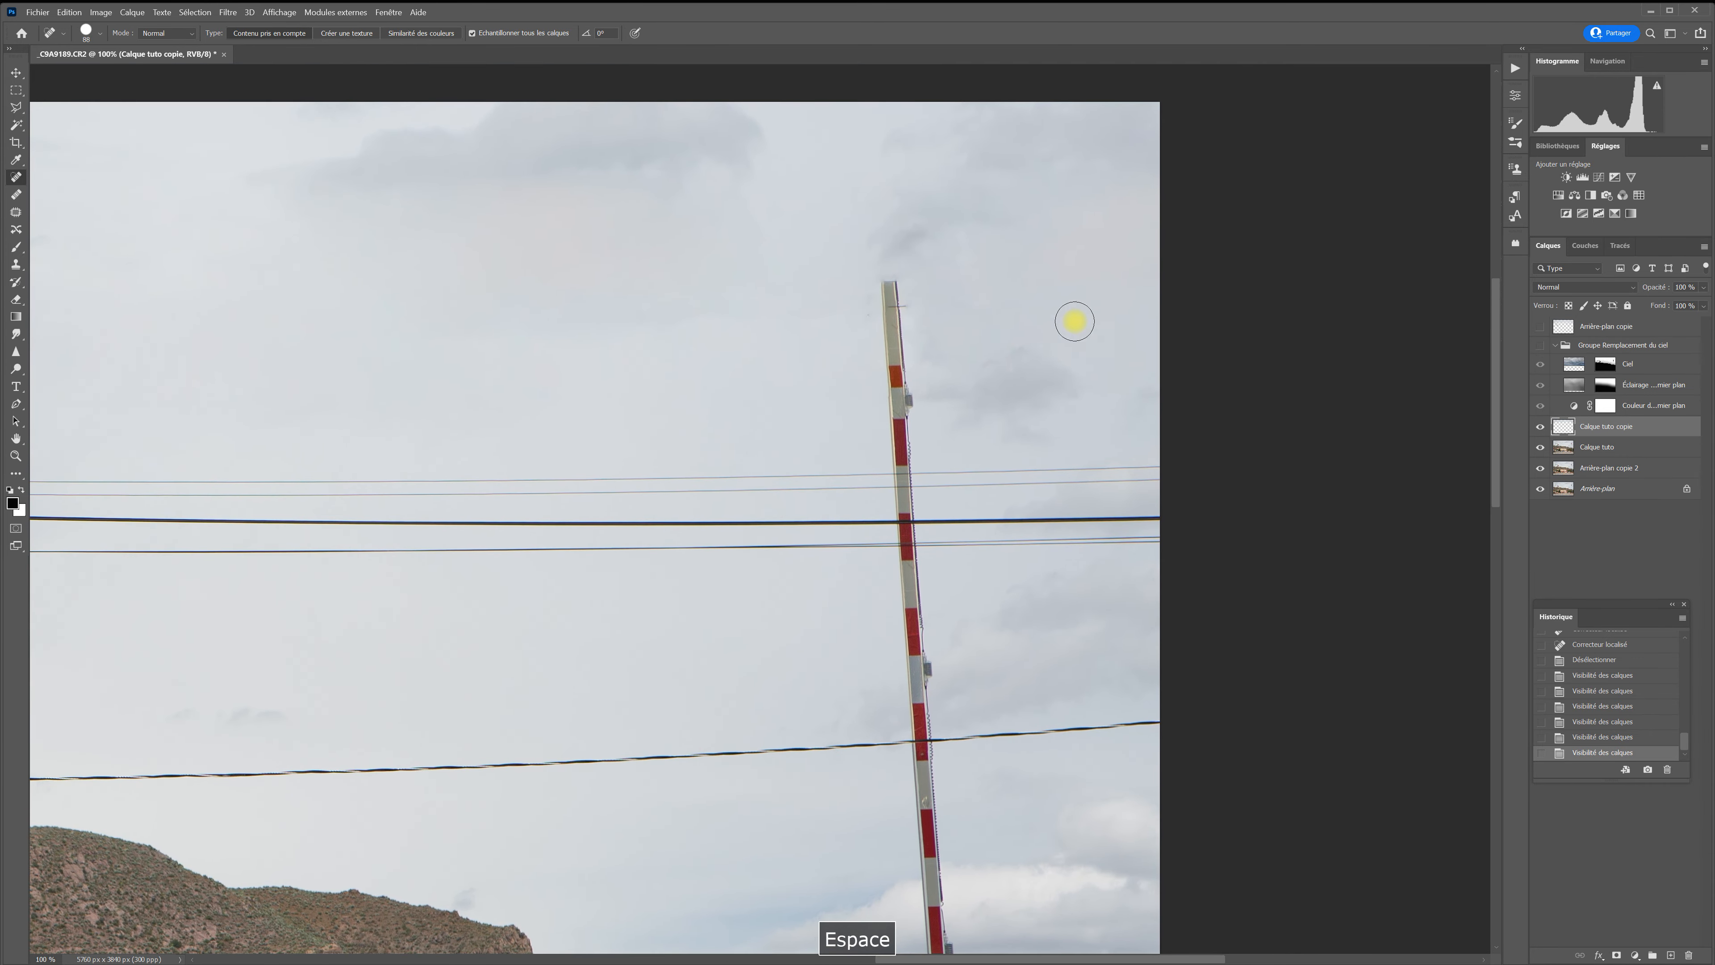
click(1541, 428)
click(1541, 428)
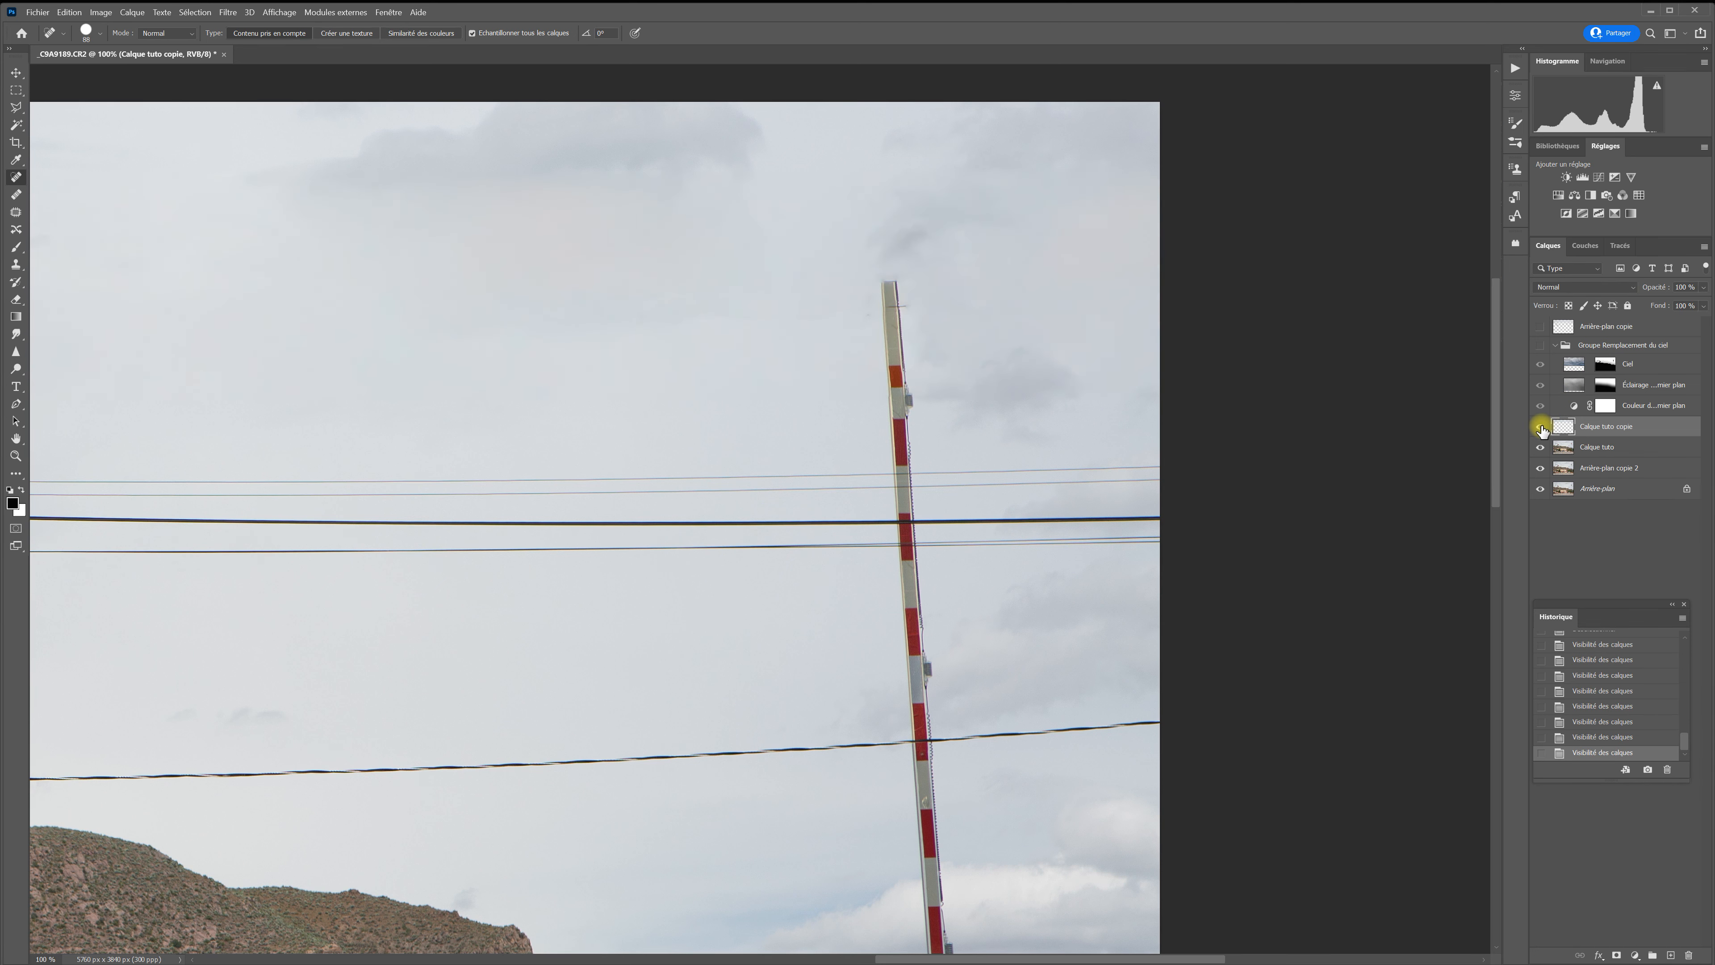
click(1541, 428)
click(1541, 427)
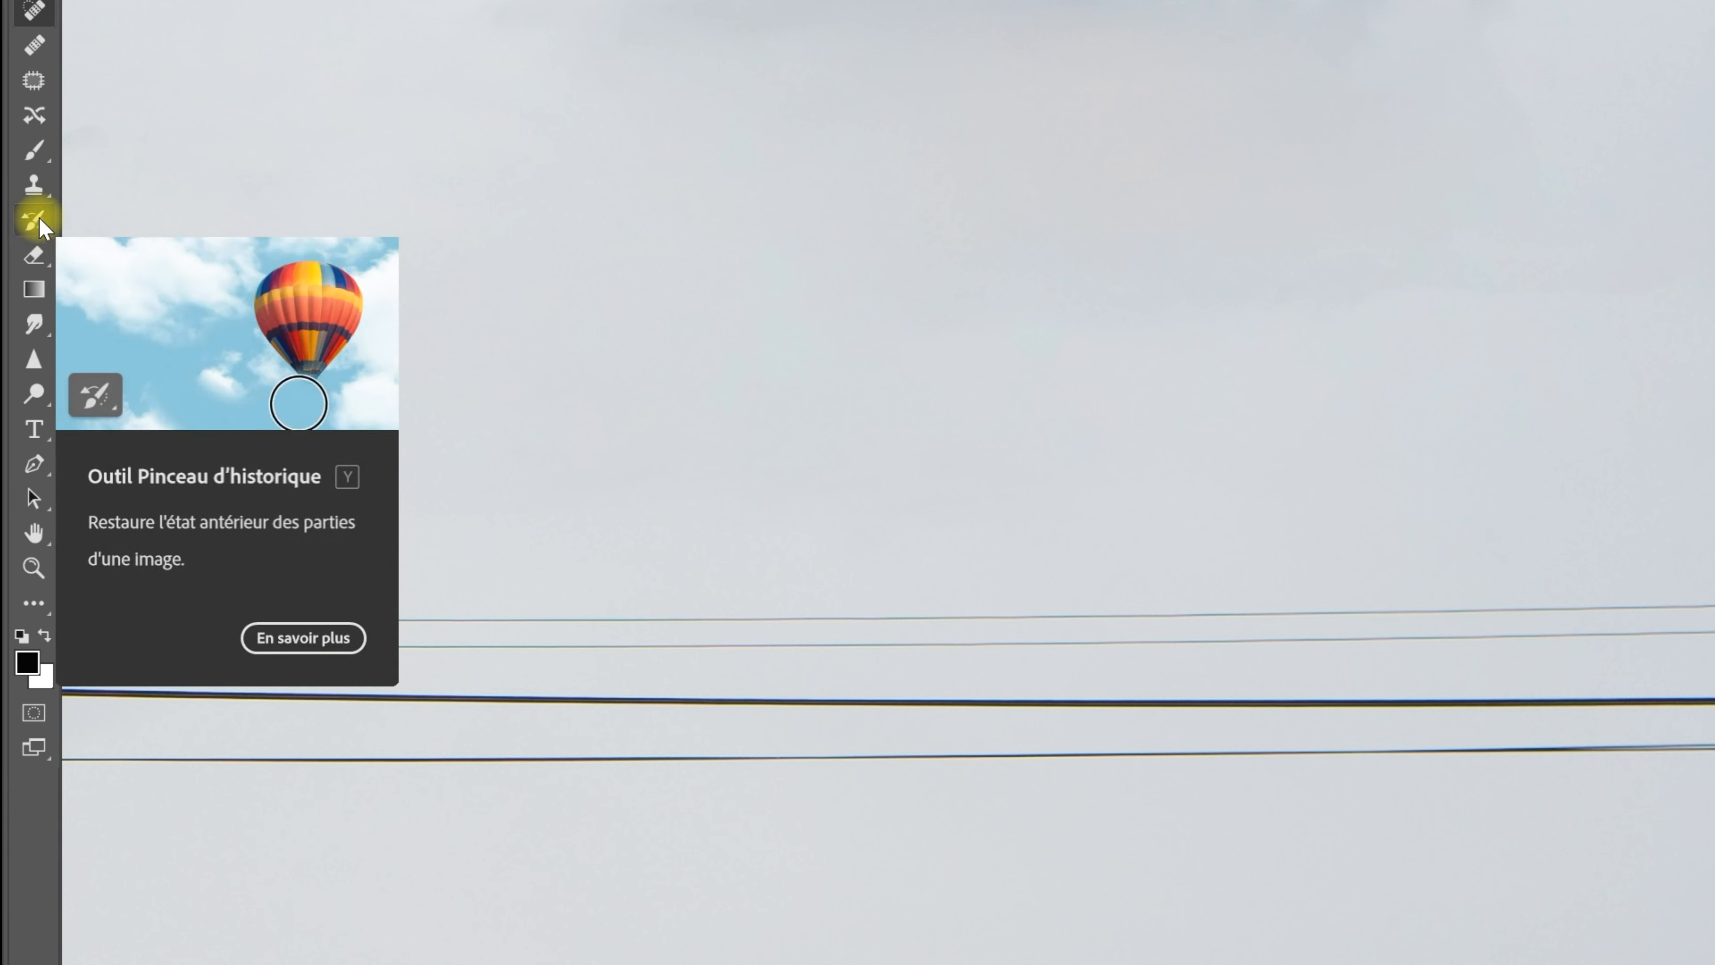
- Restore the barrier arm's original tip with the History Brush and clean up the false extension above it with the Spot Healing Brush
click(39, 220)
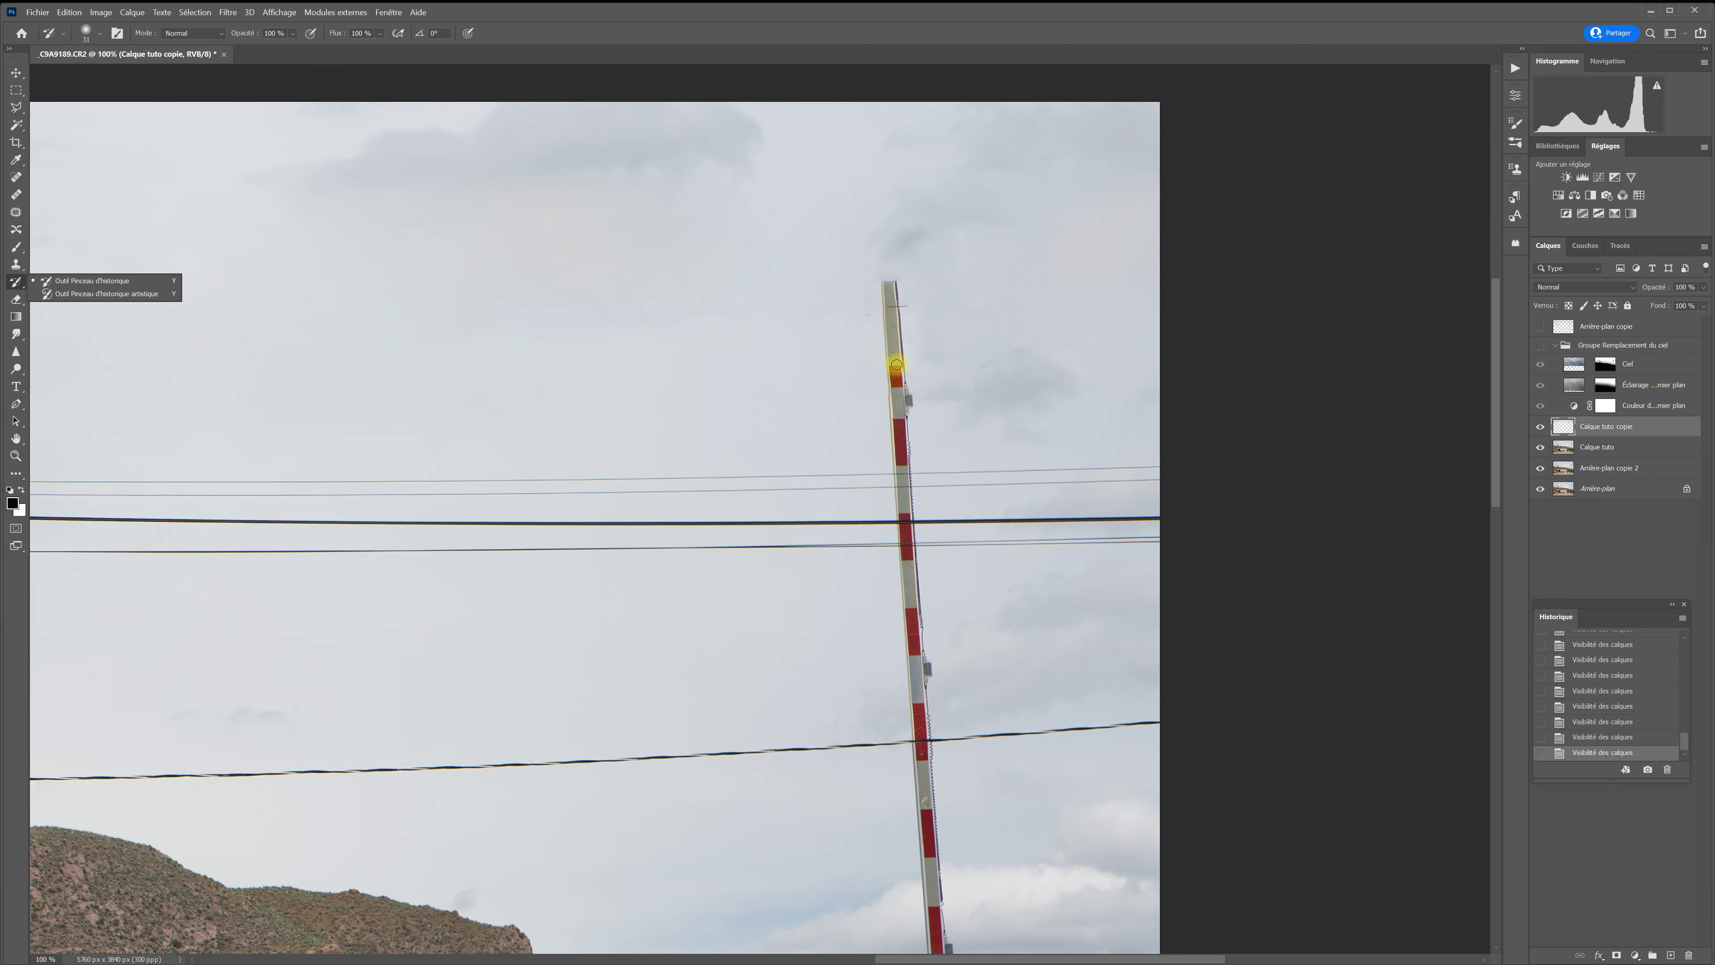
click(895, 363)
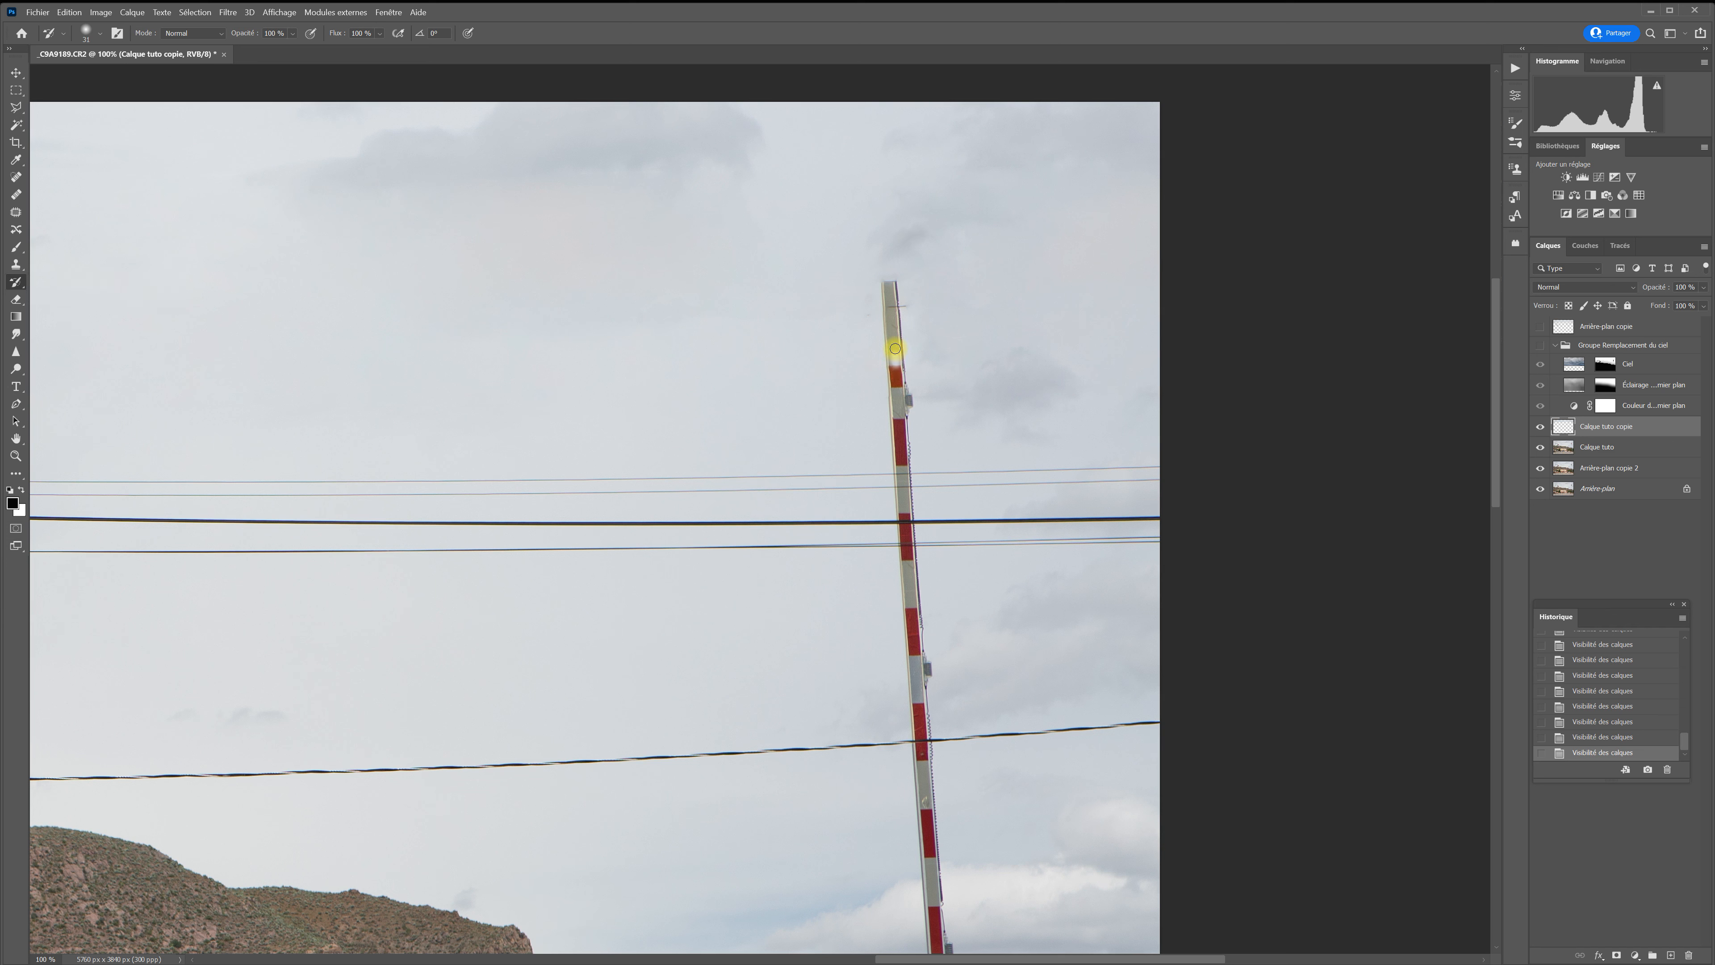
drag(894, 347, 896, 333)
mouse_move(899, 370)
mouse_down()
mouse_move(899, 413)
mouse_move(897, 383)
mouse_up()
drag(902, 375, 900, 383)
click(16, 177)
mouse_move(898, 334)
mouse_down()
mouse_move(878, 308)
mouse_move(892, 295)
mouse_move(880, 337)
mouse_move(902, 335)
mouse_up()
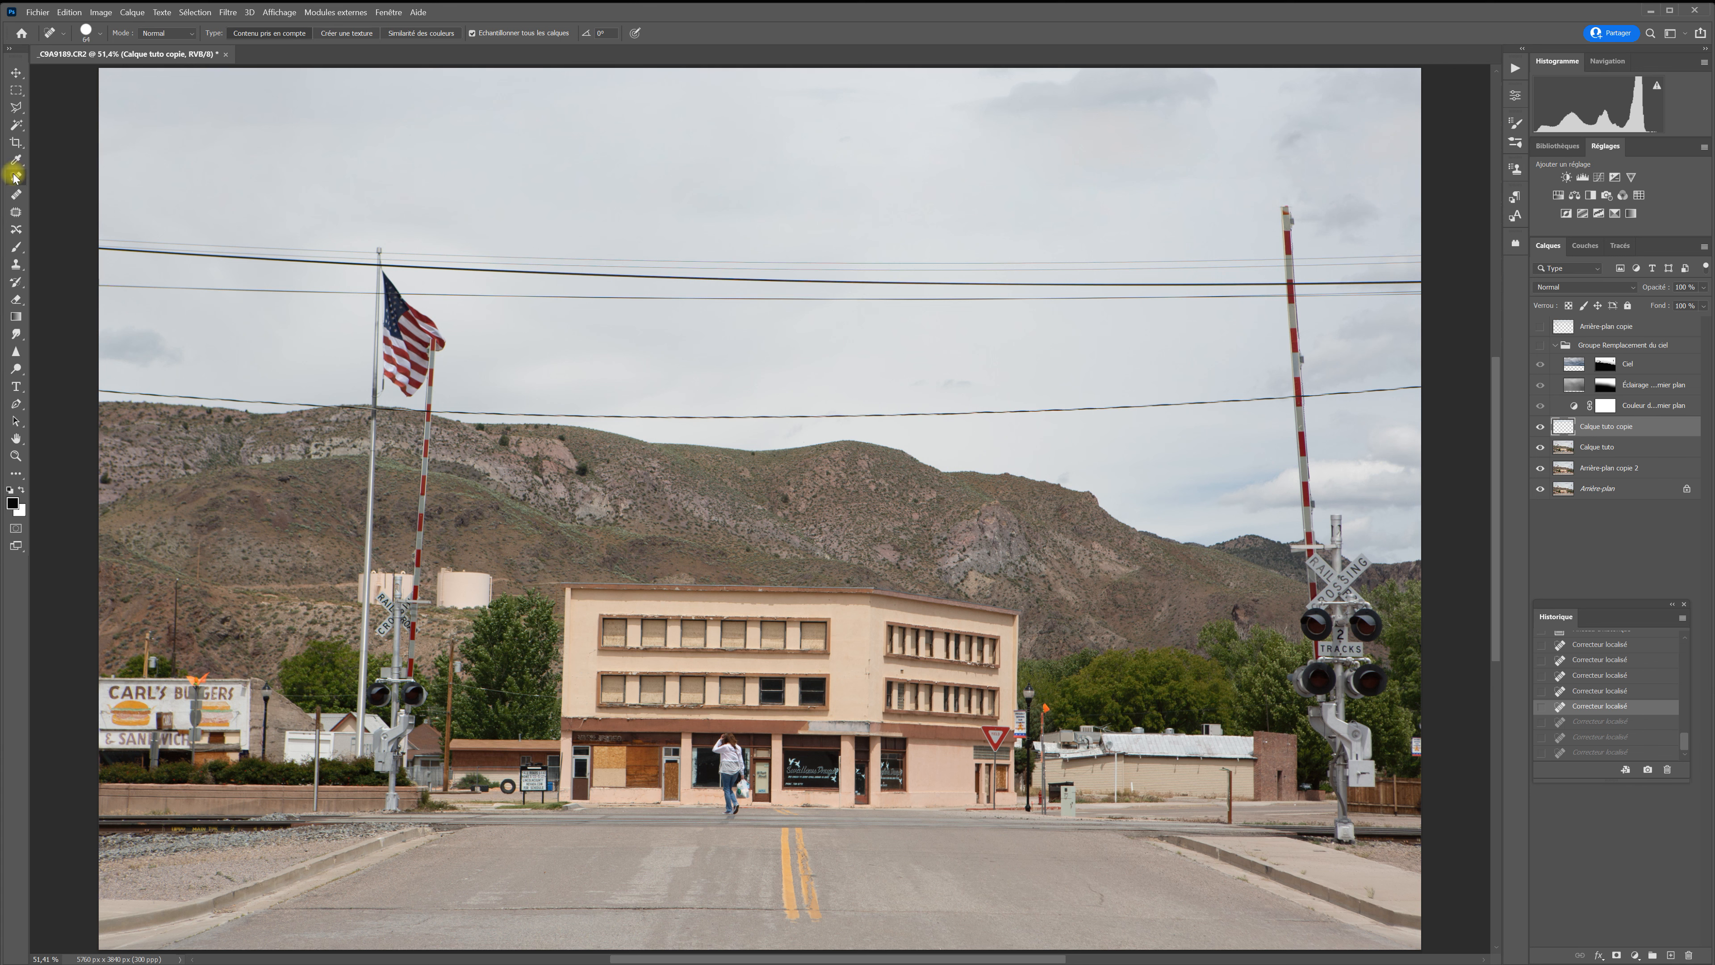
- Heal the thin wire below the thick cable from the photo's left edge past the flag to mid-sky, using straight Spot Healing Brush strokes
click(100, 284)
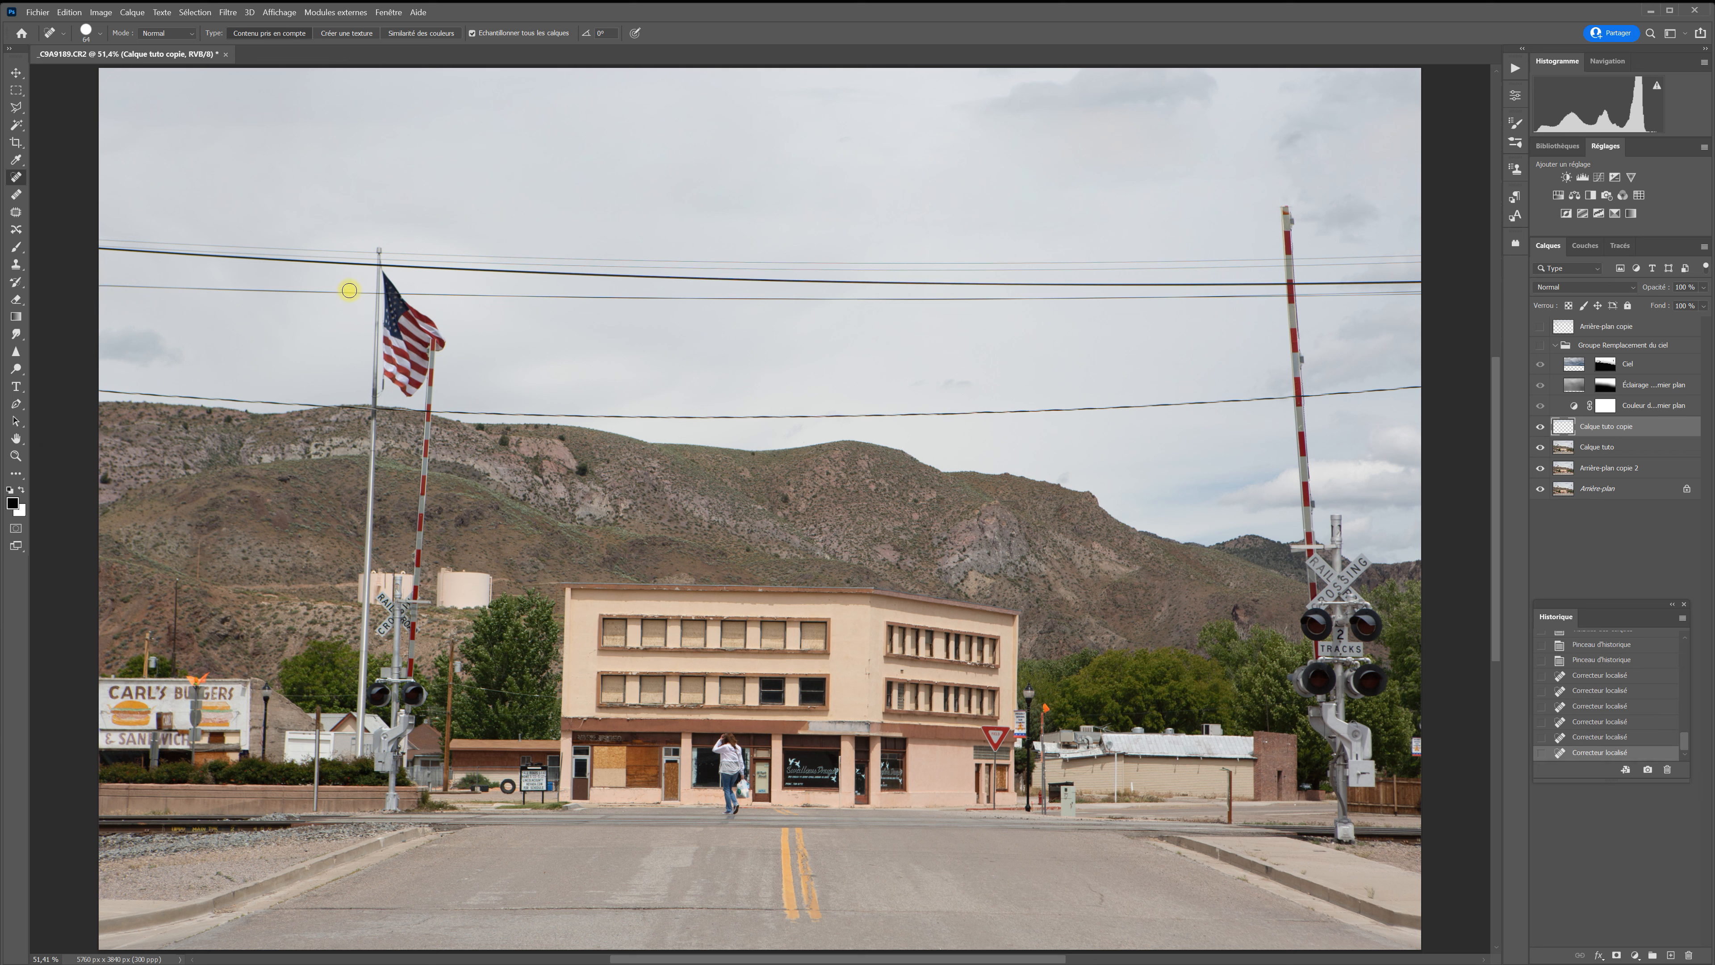
shift+click(354, 293)
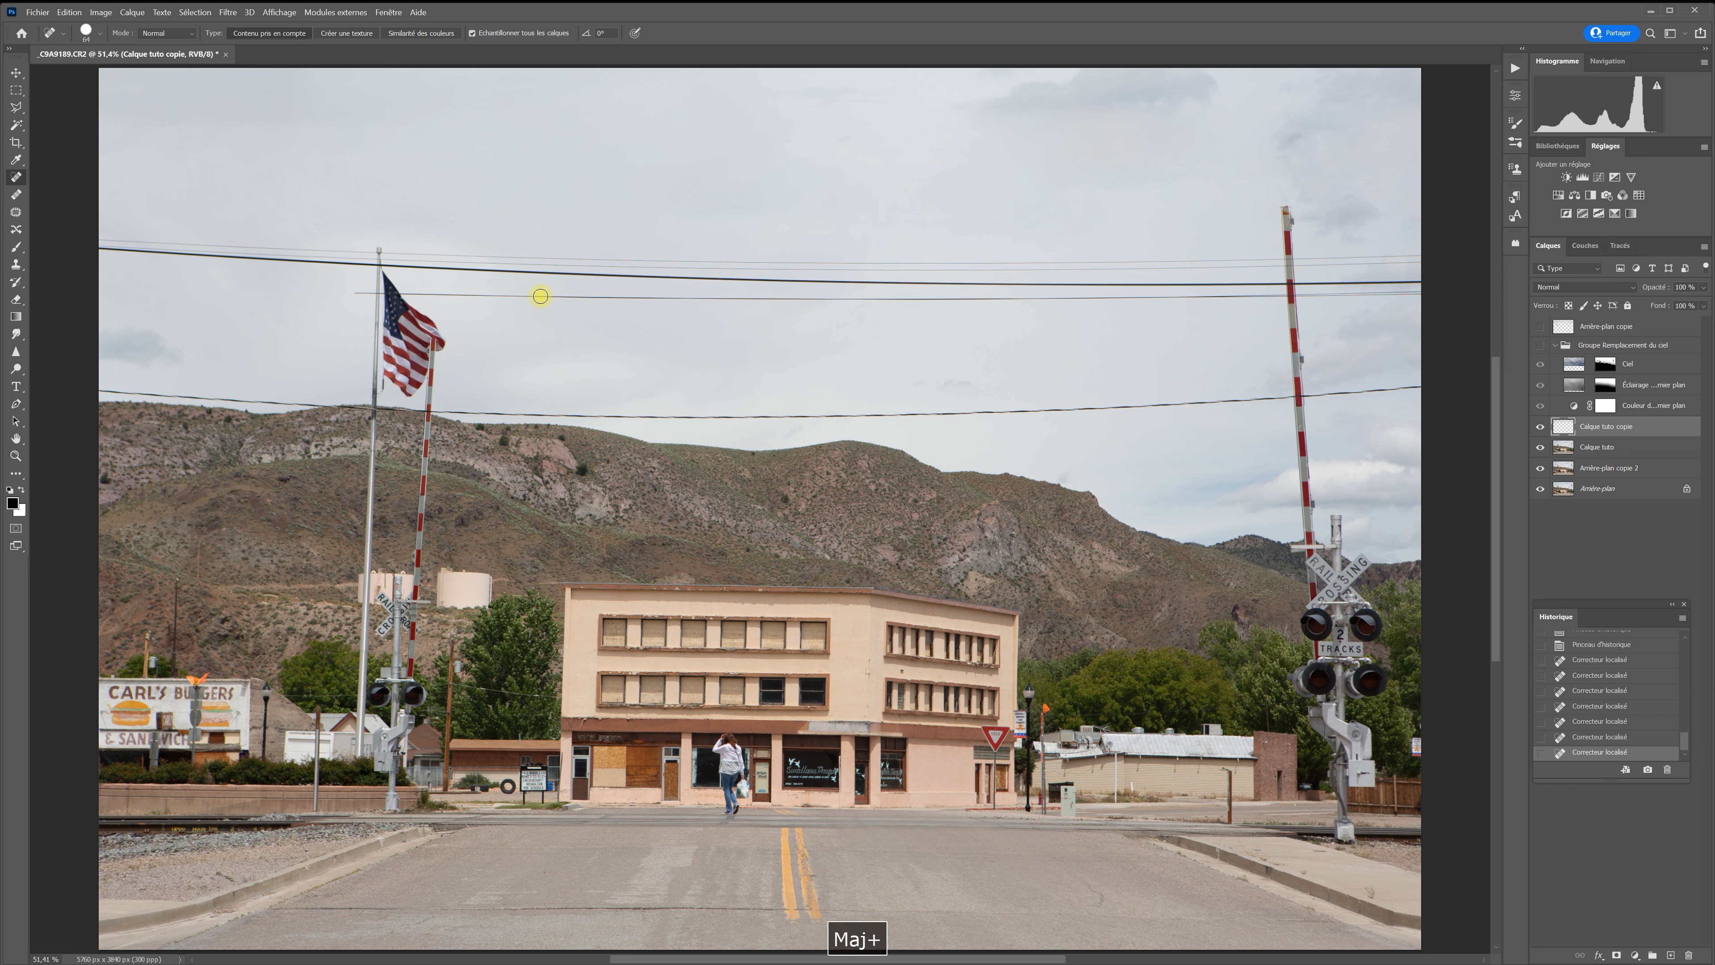
shift+click(539, 296)
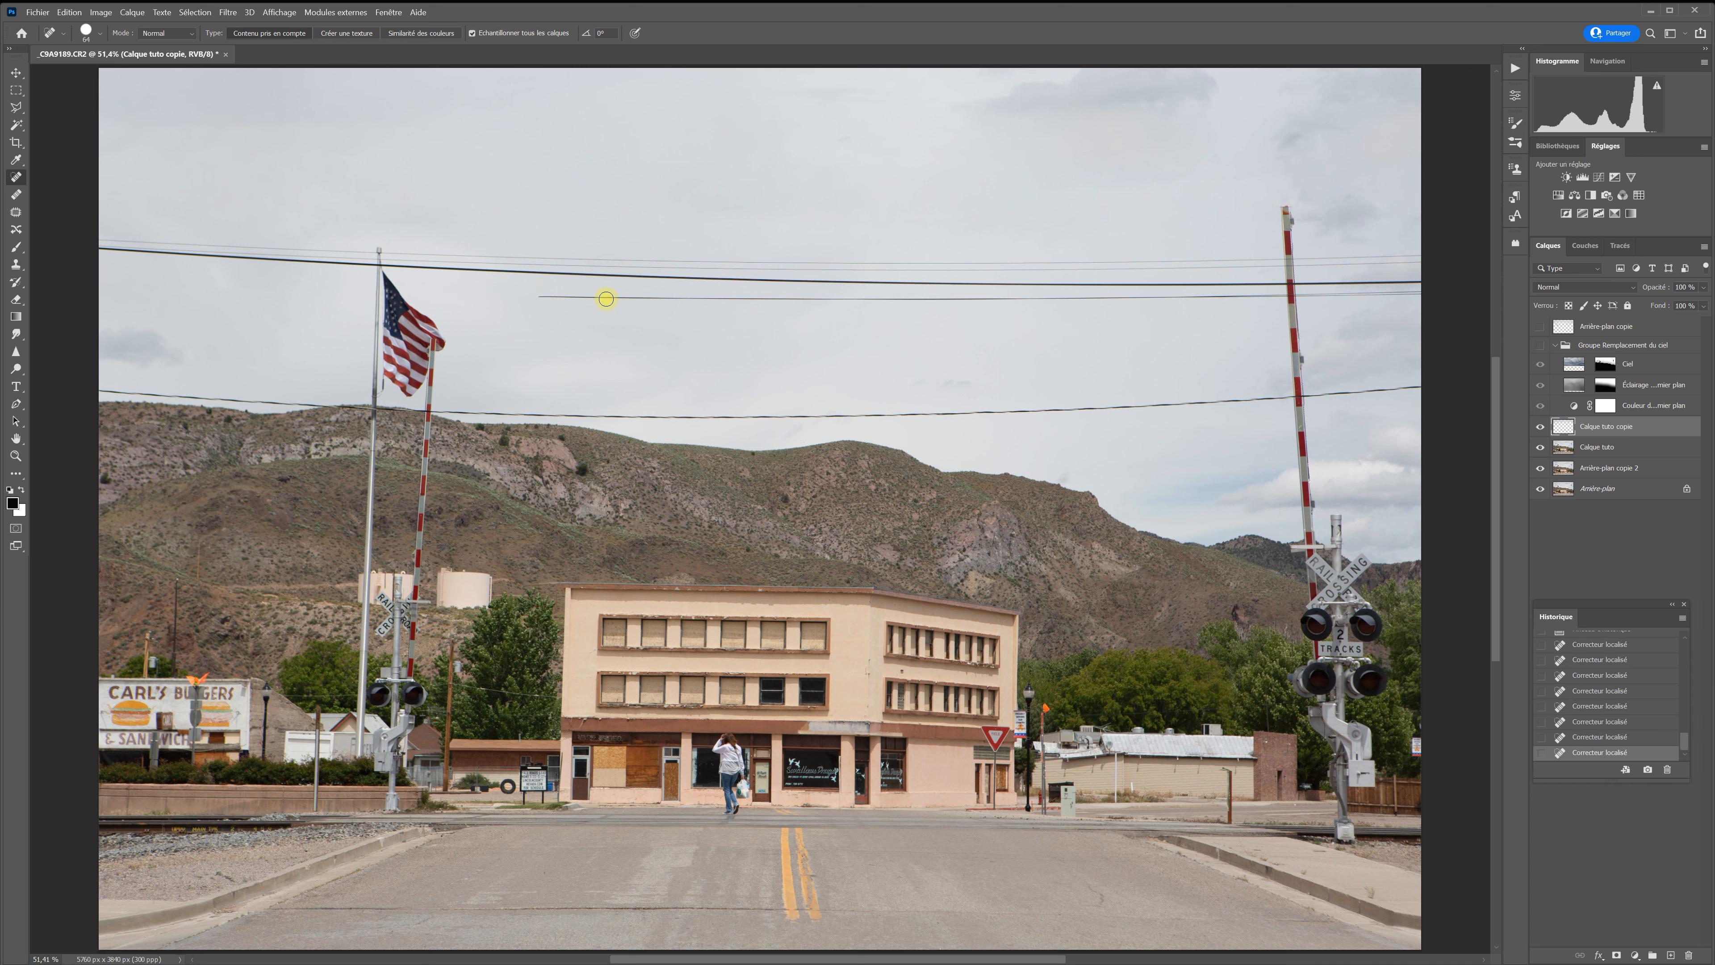
shift+click(693, 296)
shift+click(887, 299)
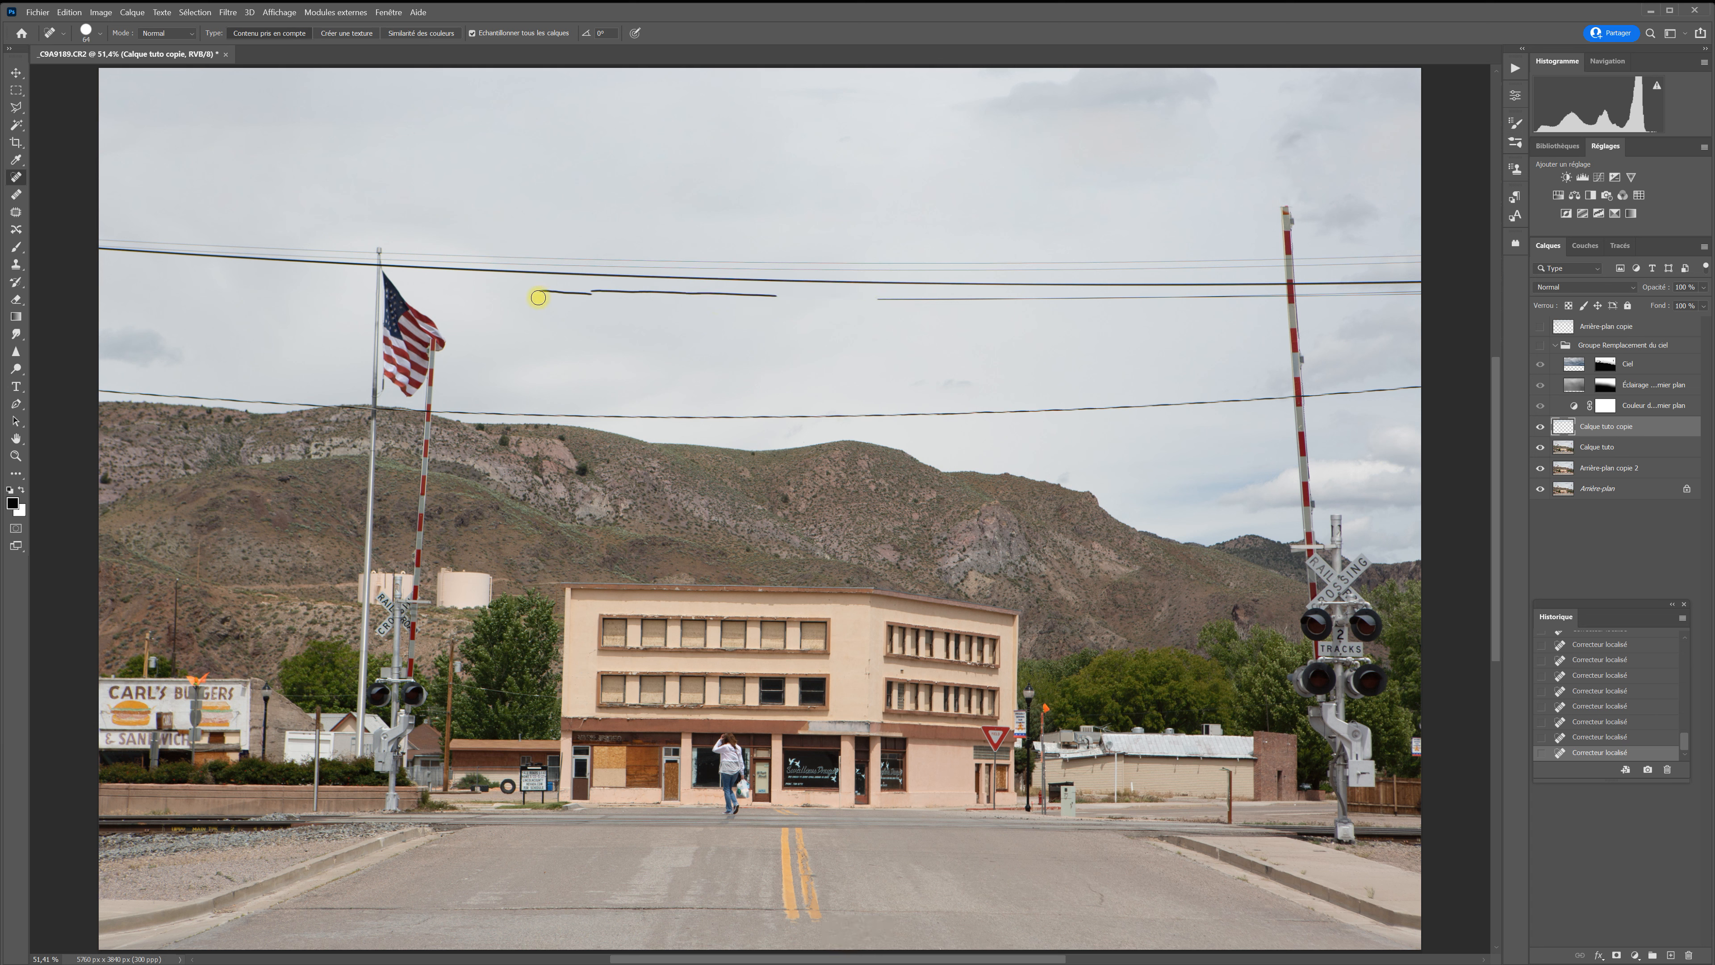
- Heal the dark wire fragments beyond the flag and the rest of the thin lower wire through to the photo's right edge
drag(545, 289, 778, 298)
shift+click(1162, 301)
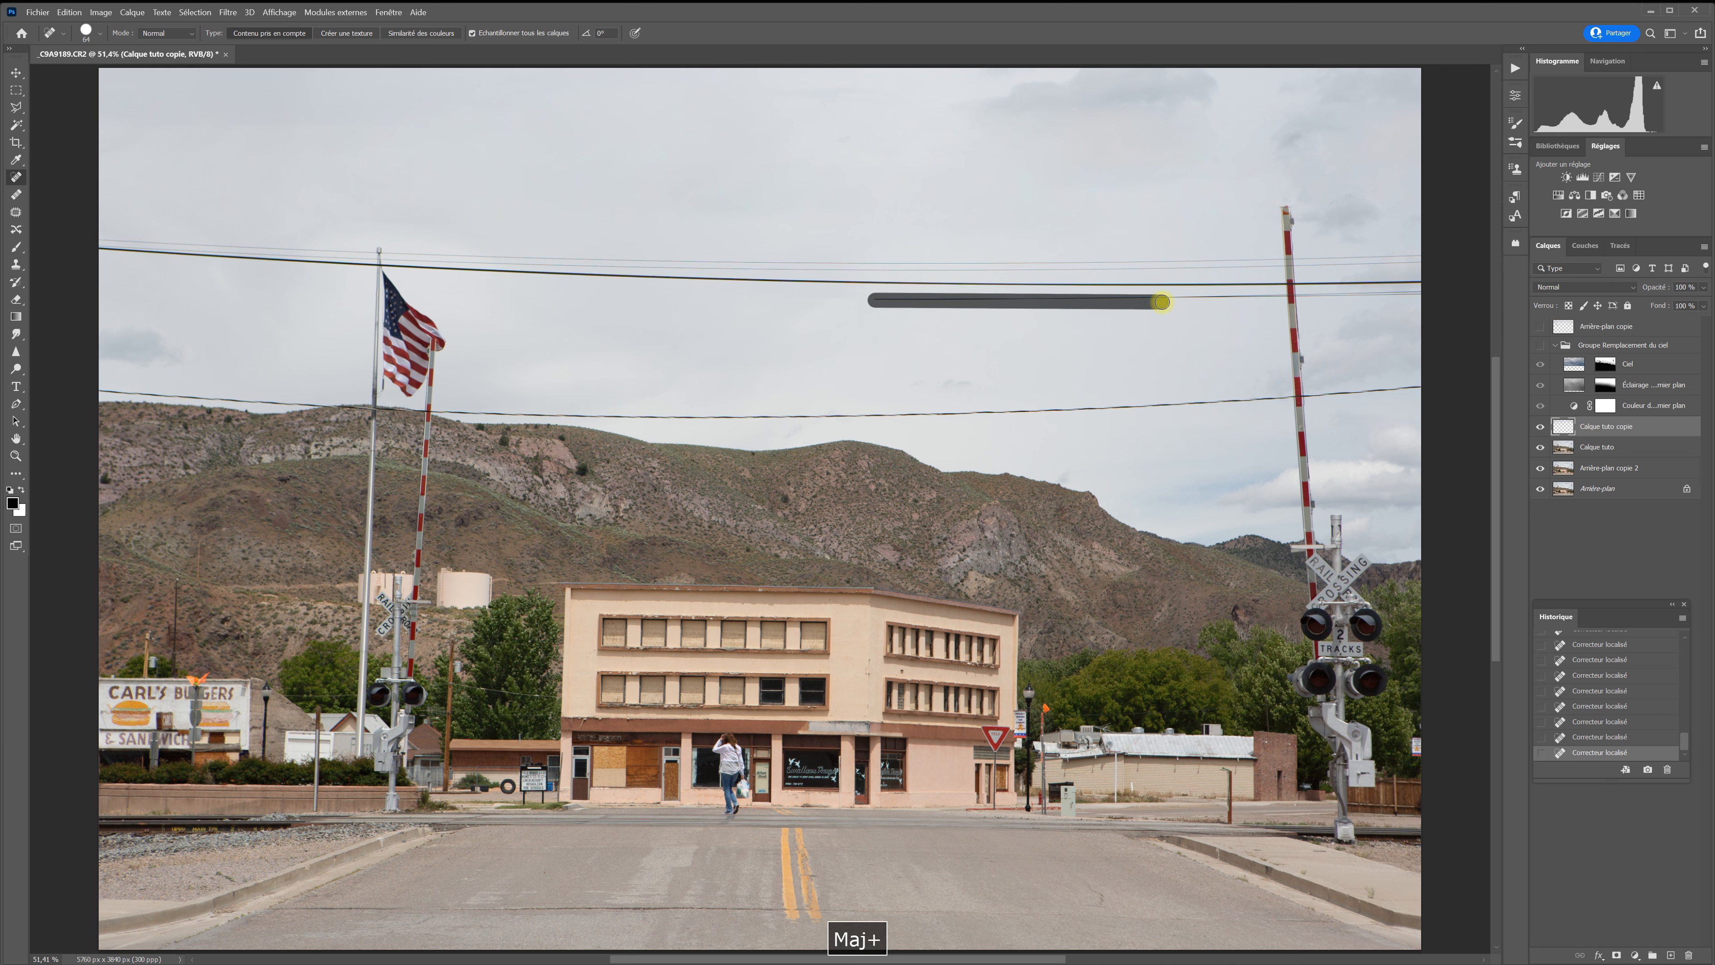
shift+click(1266, 299)
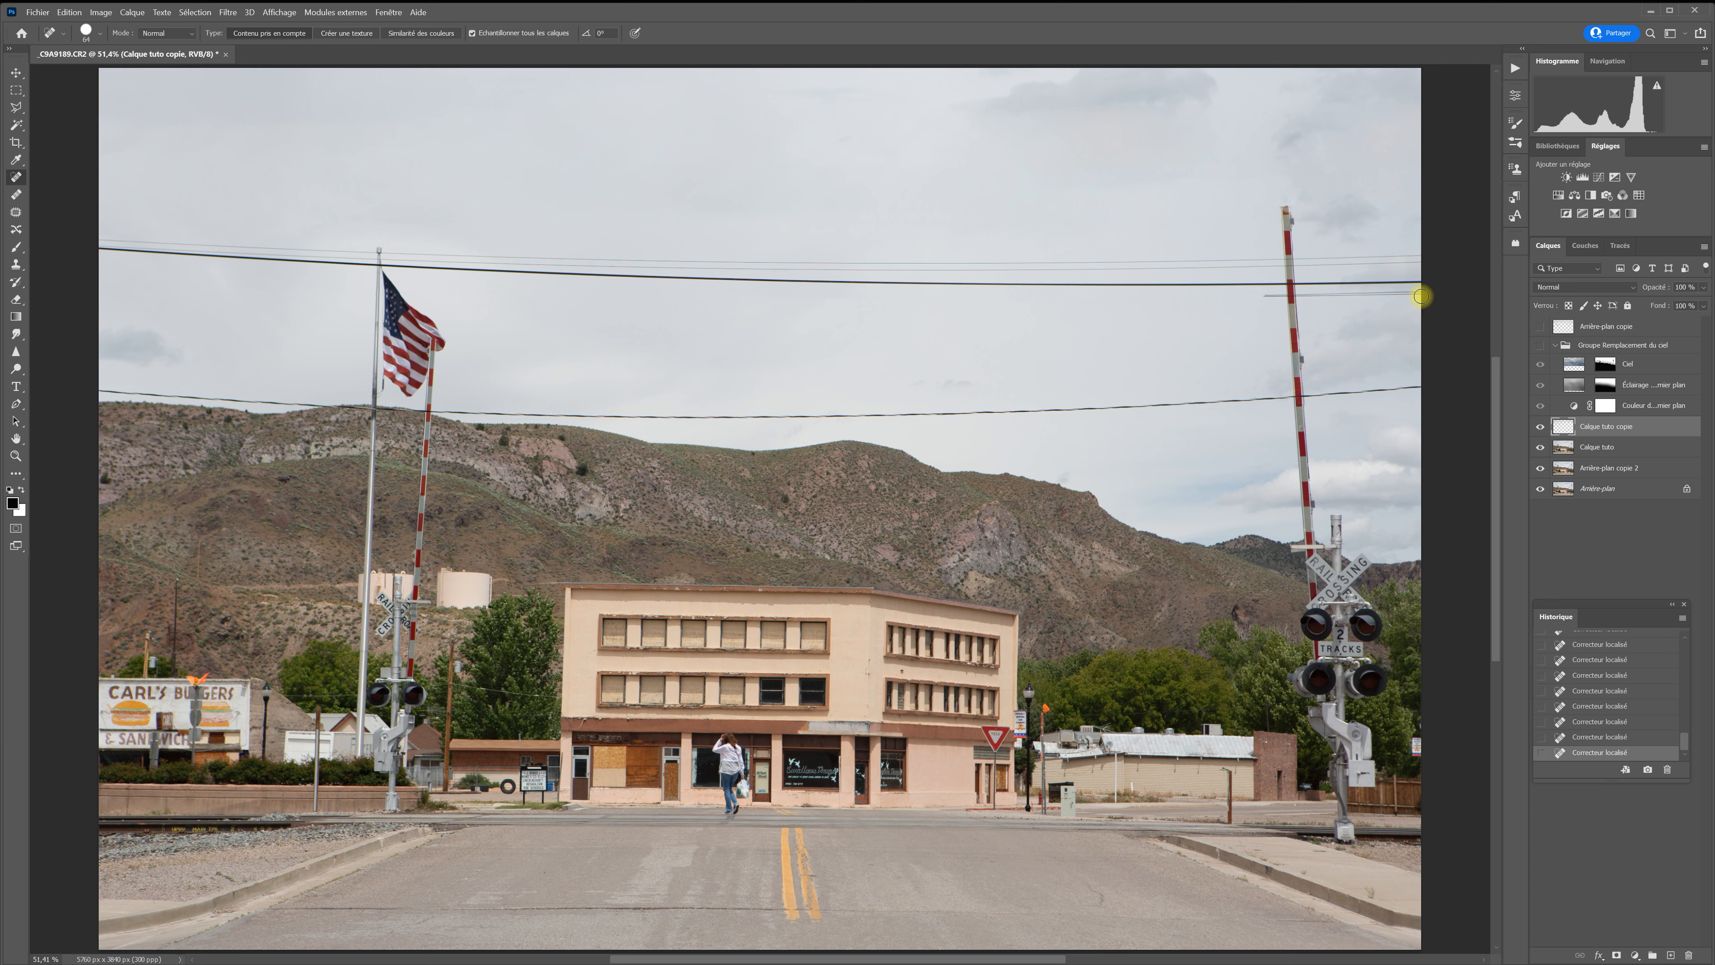
shift+click(1421, 296)
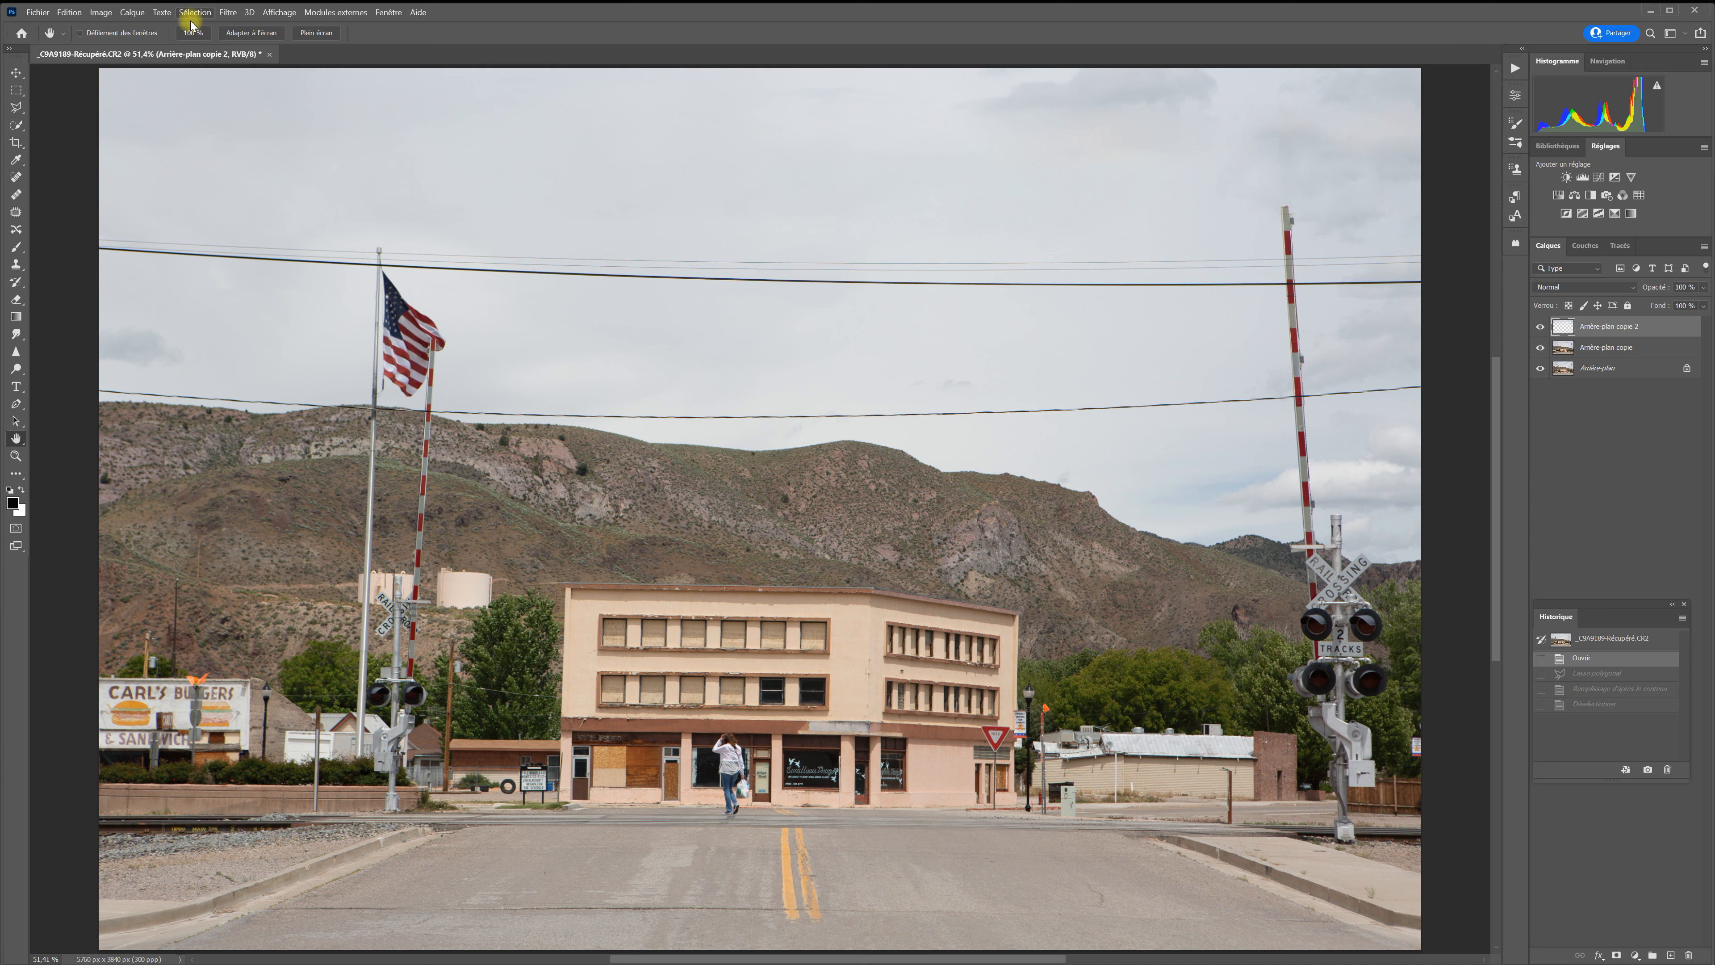
- Outline the upper wires and thick cable between the photo's left edge and the flagpole with the Polygonal Lasso at 200% zoom
click(278, 12)
click(281, 181)
drag(1012, 304, 914, 532)
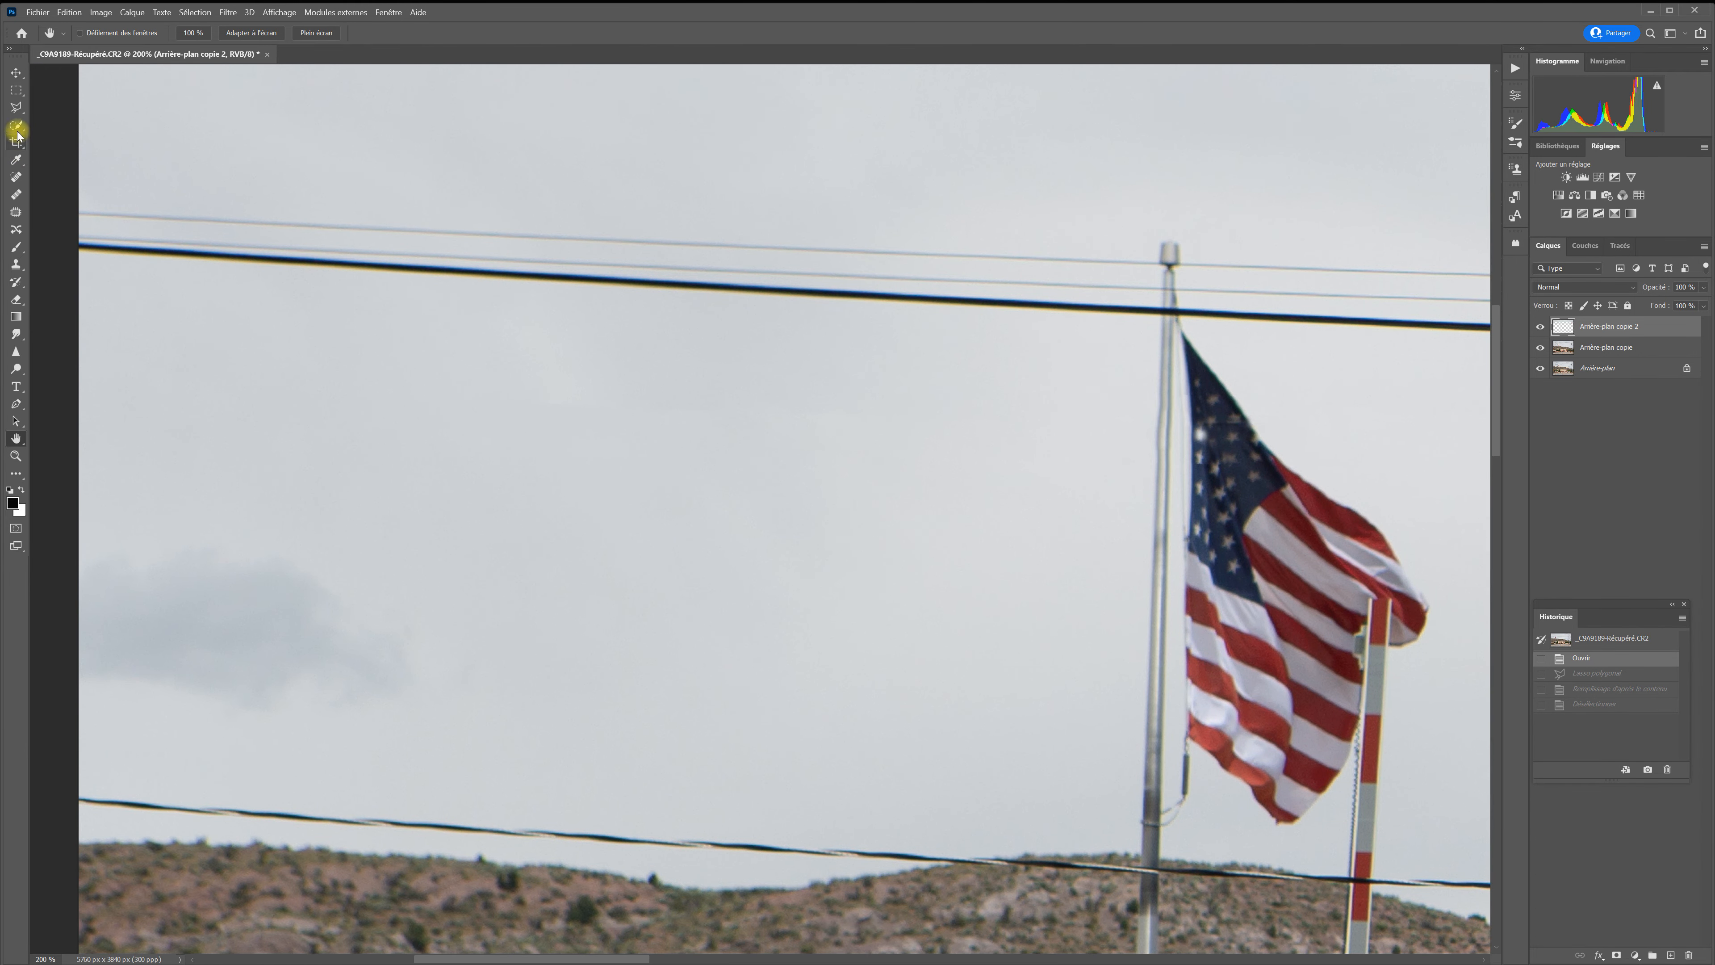
click(17, 108)
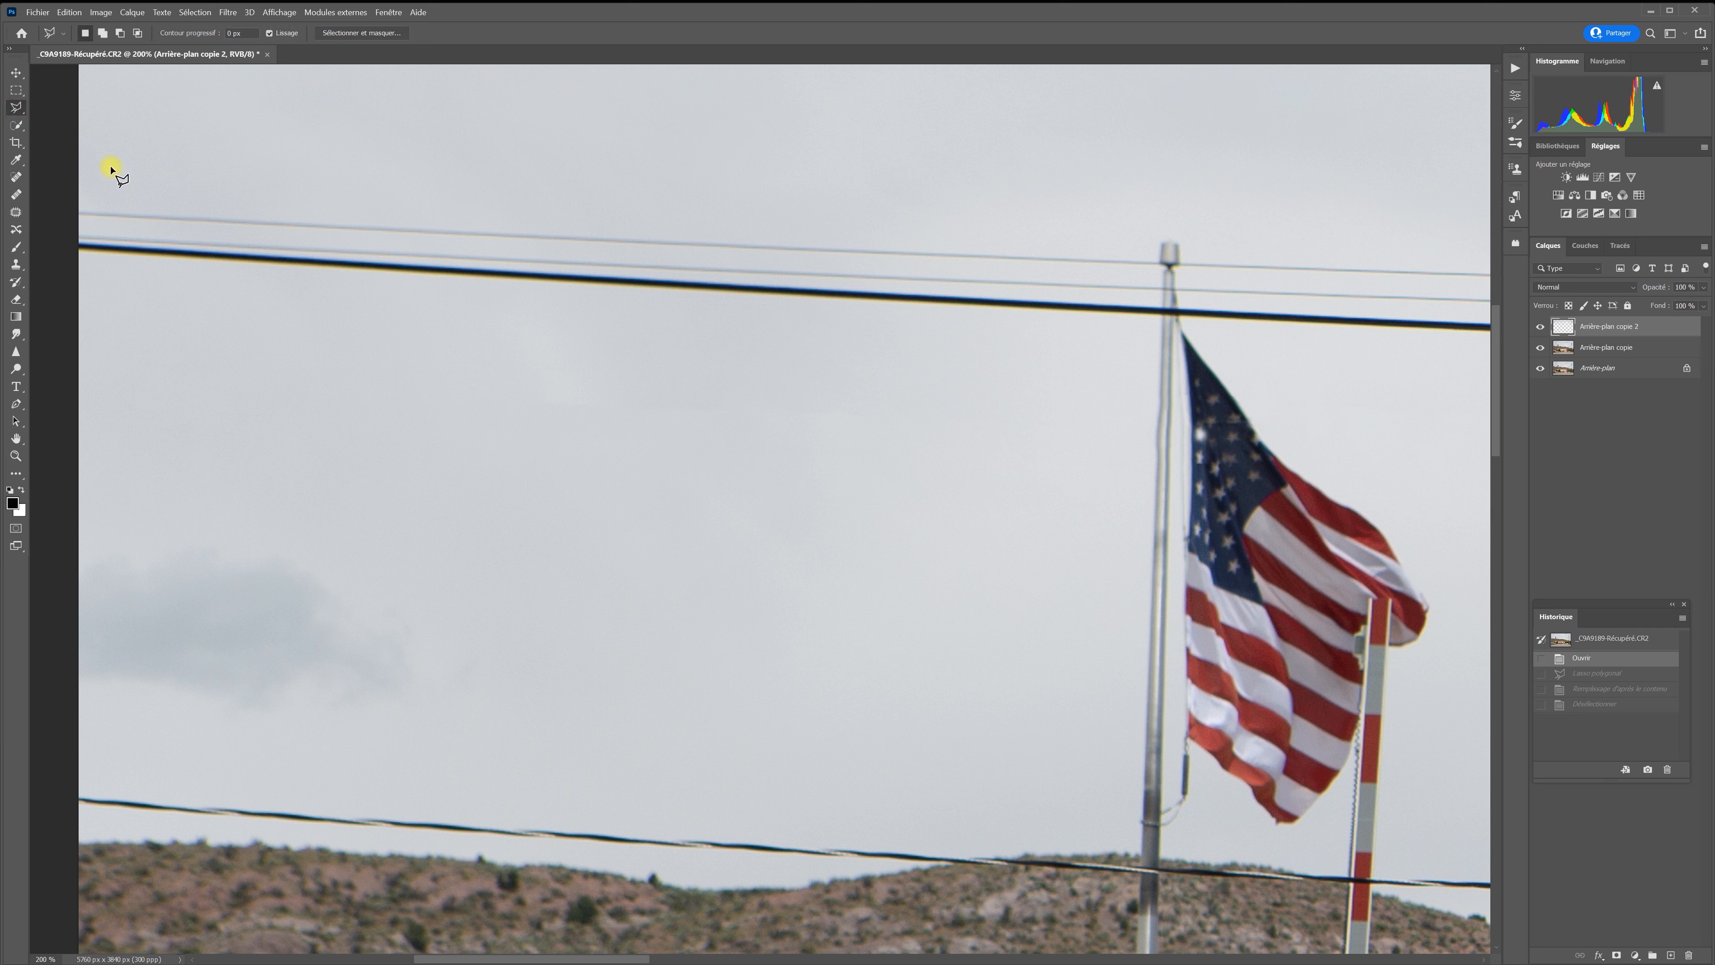
click(69, 198)
click(70, 262)
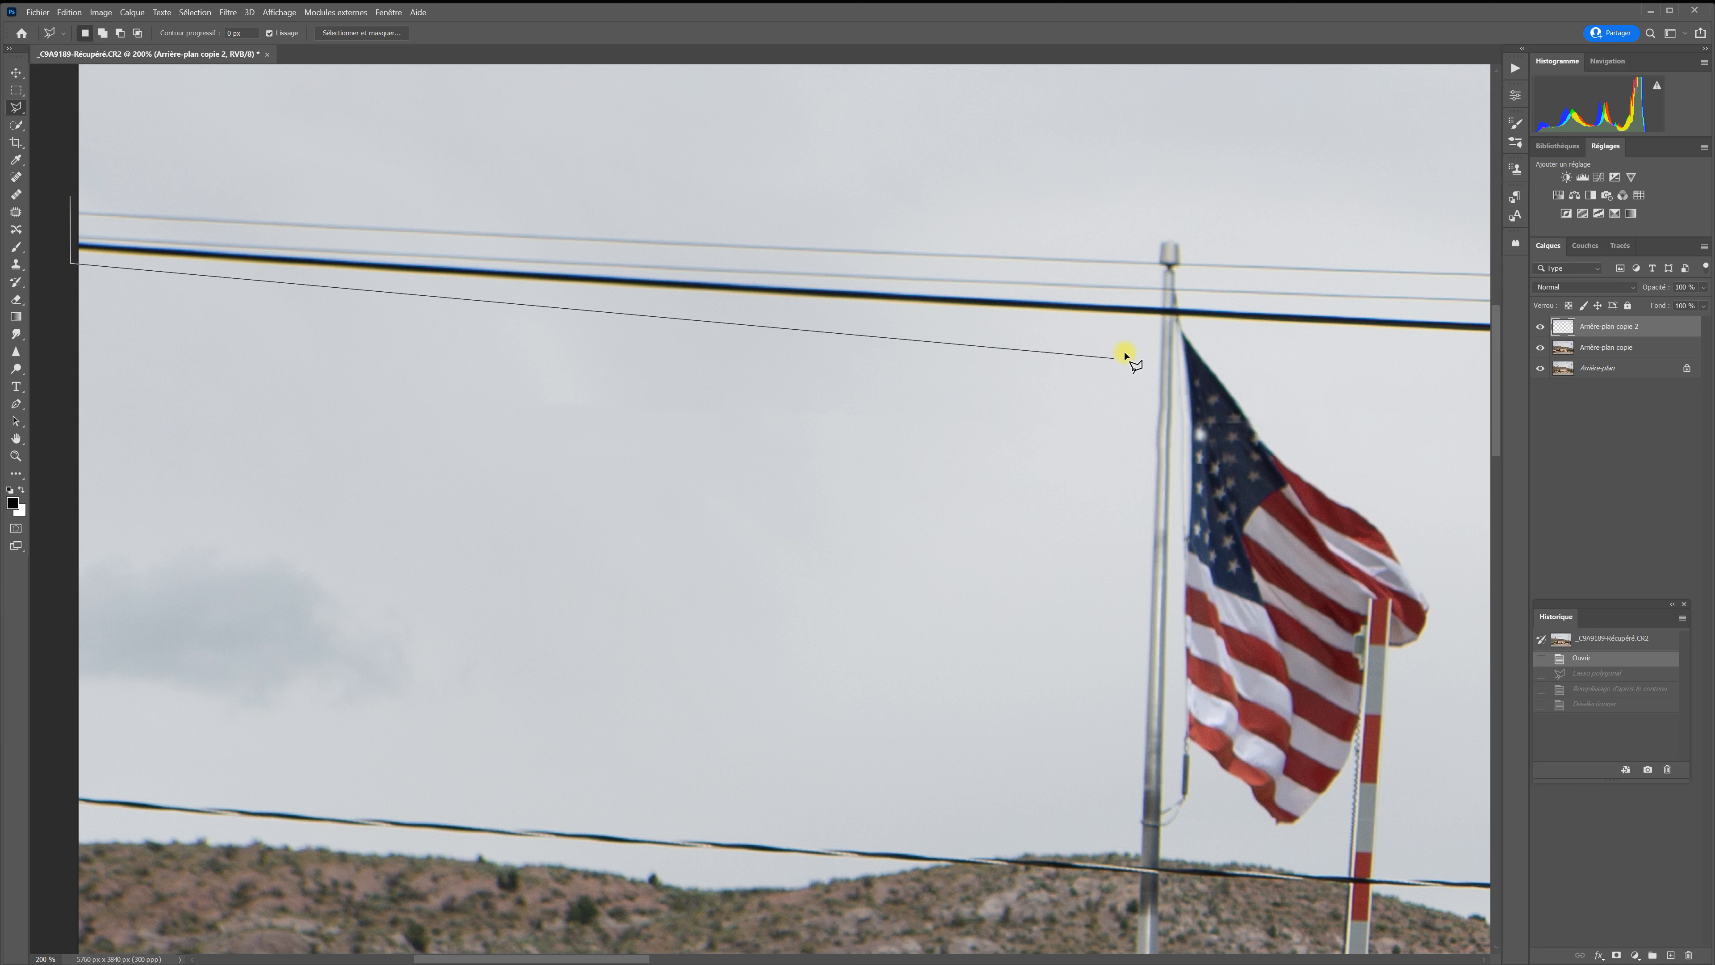
click(1166, 327)
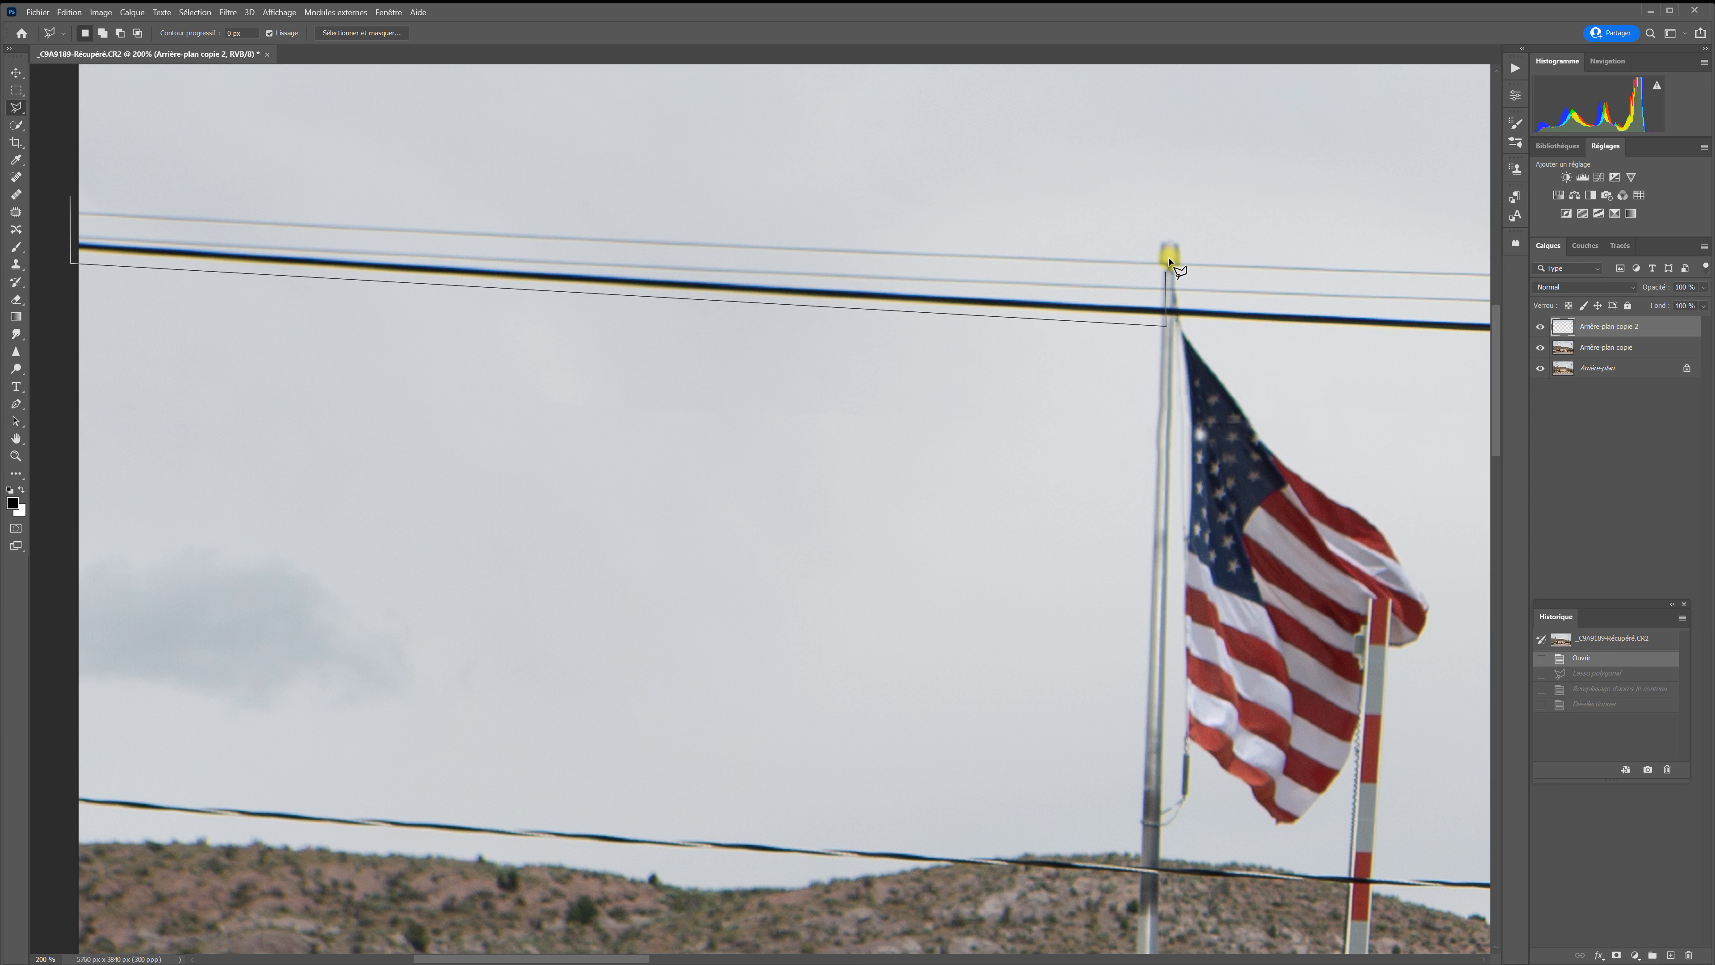
click(1165, 220)
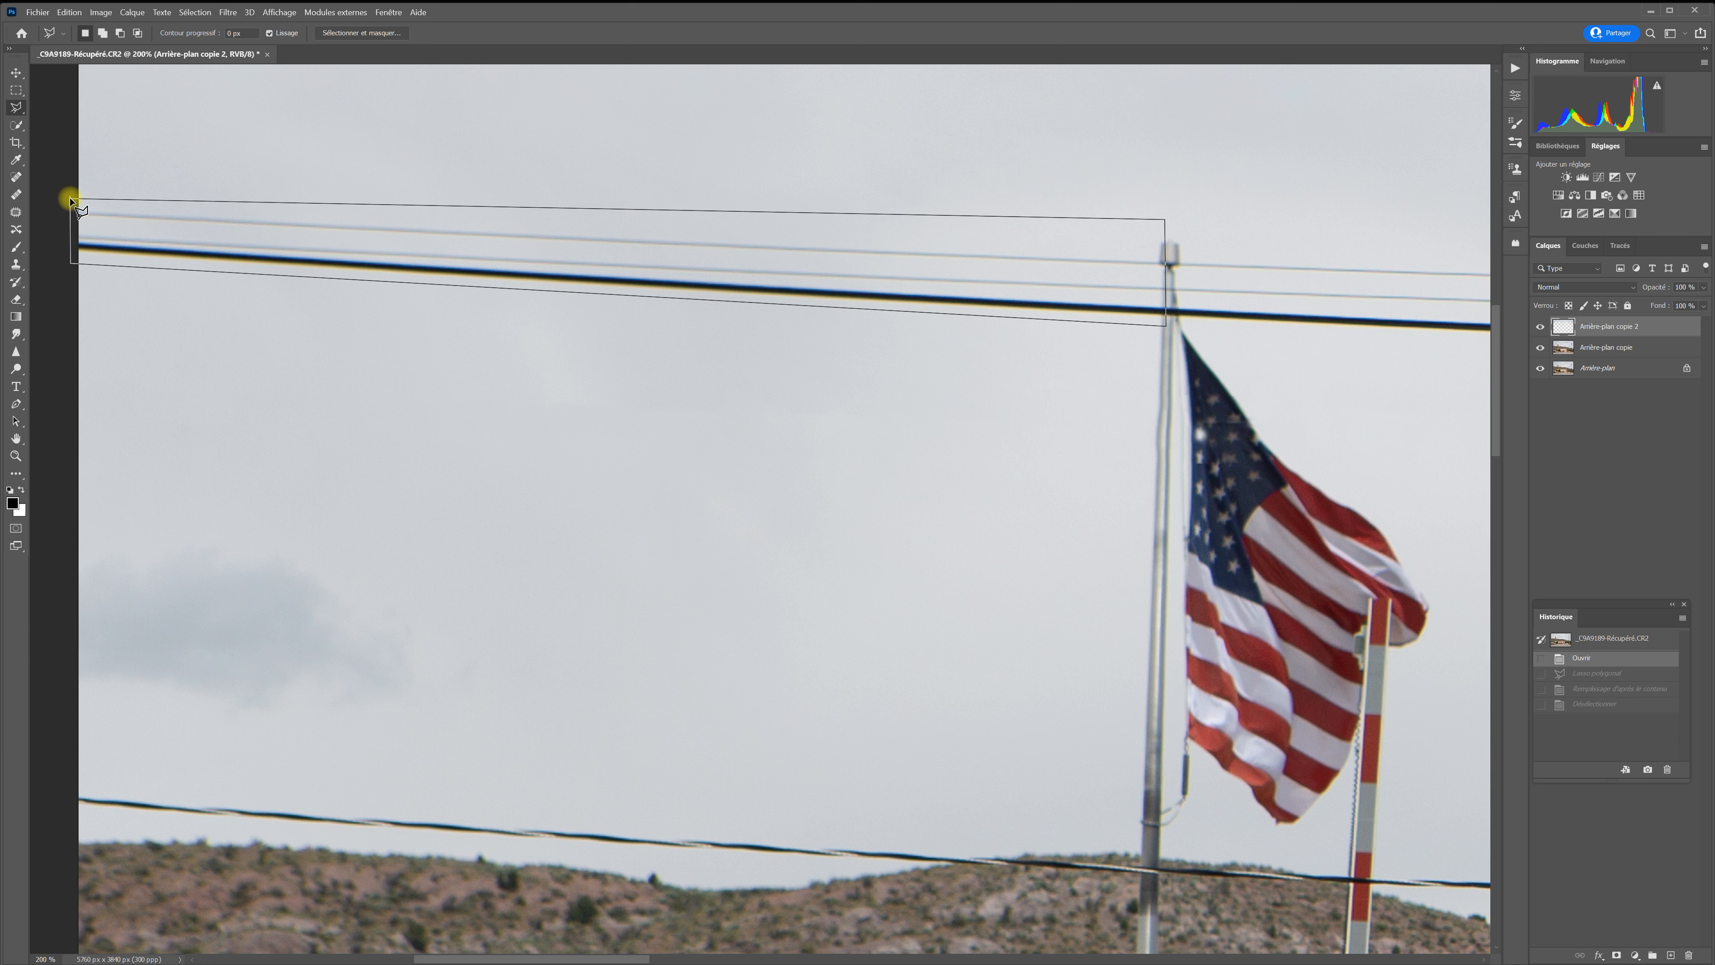
key(Return)
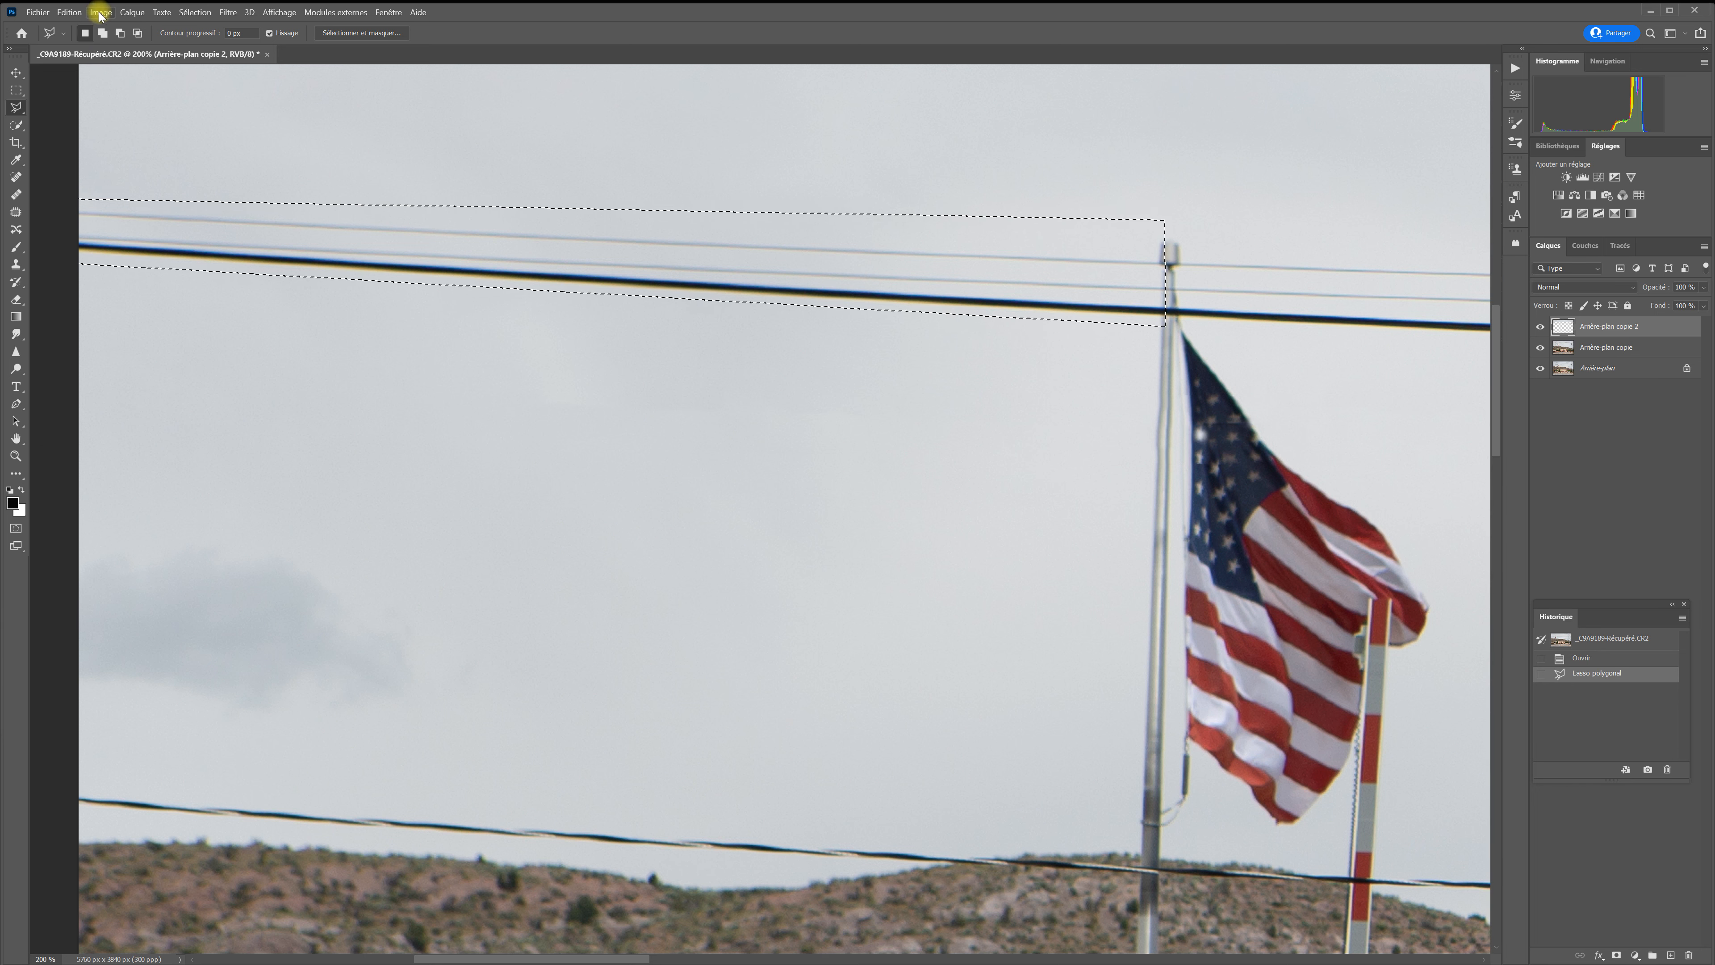
- Fill the selected wire area with Content-Aware Fill, output to a new layer, and deselect
click(69, 12)
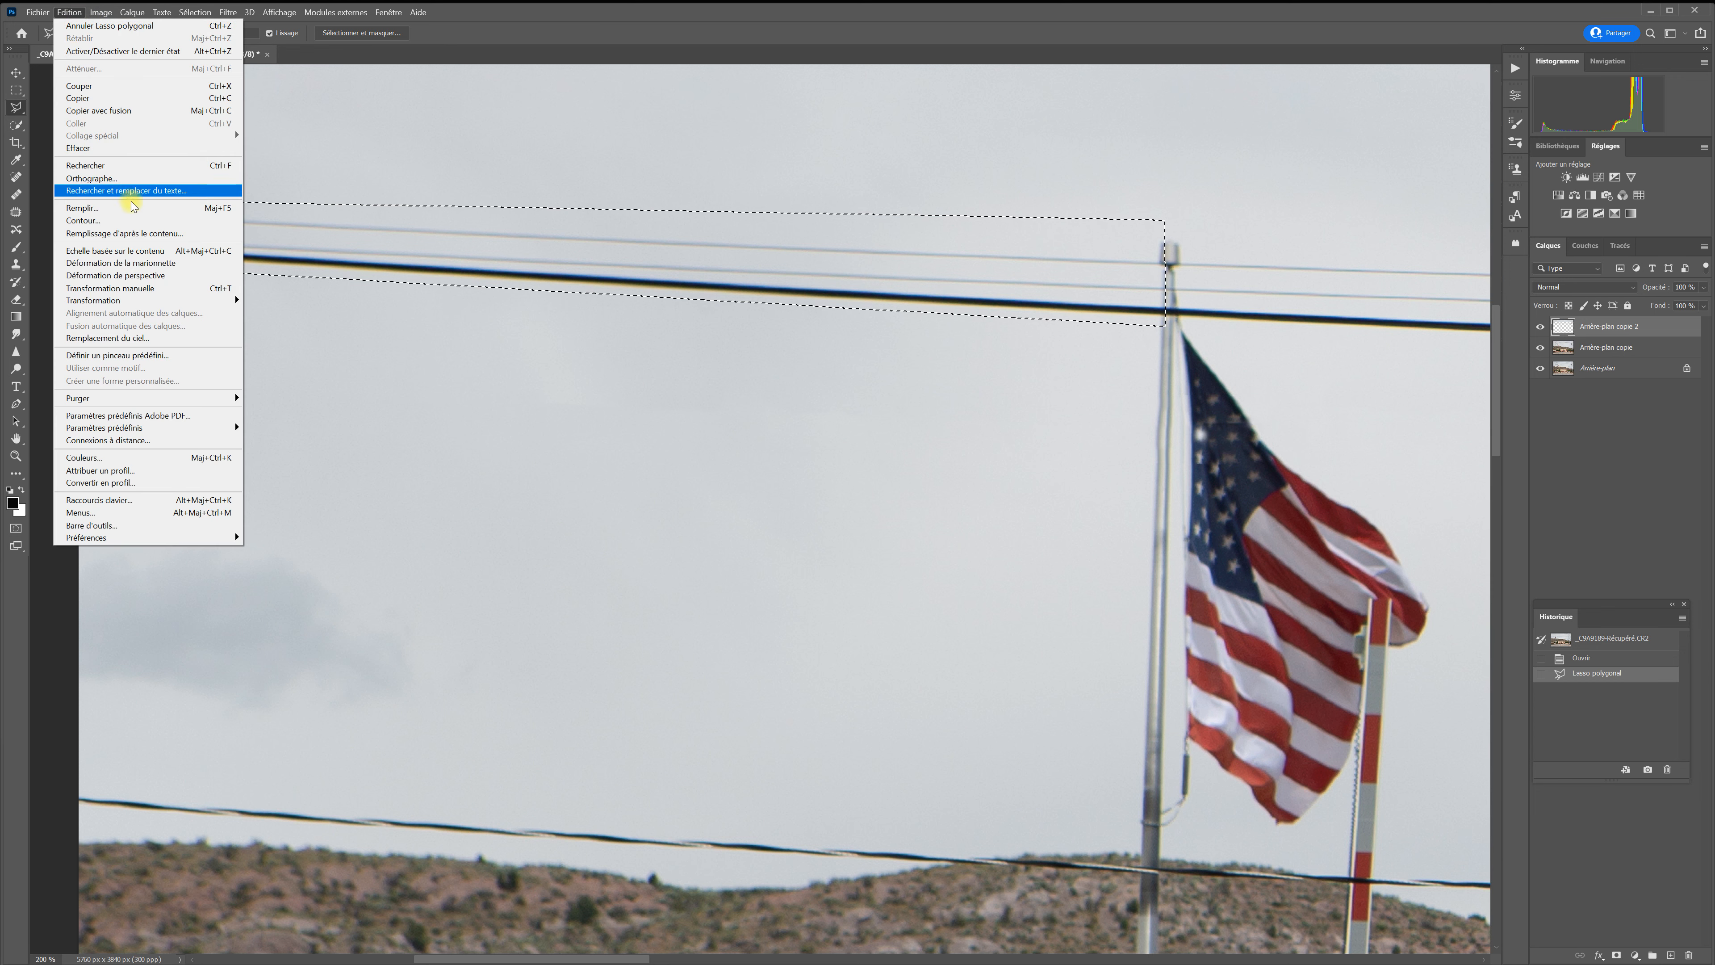
click(141, 233)
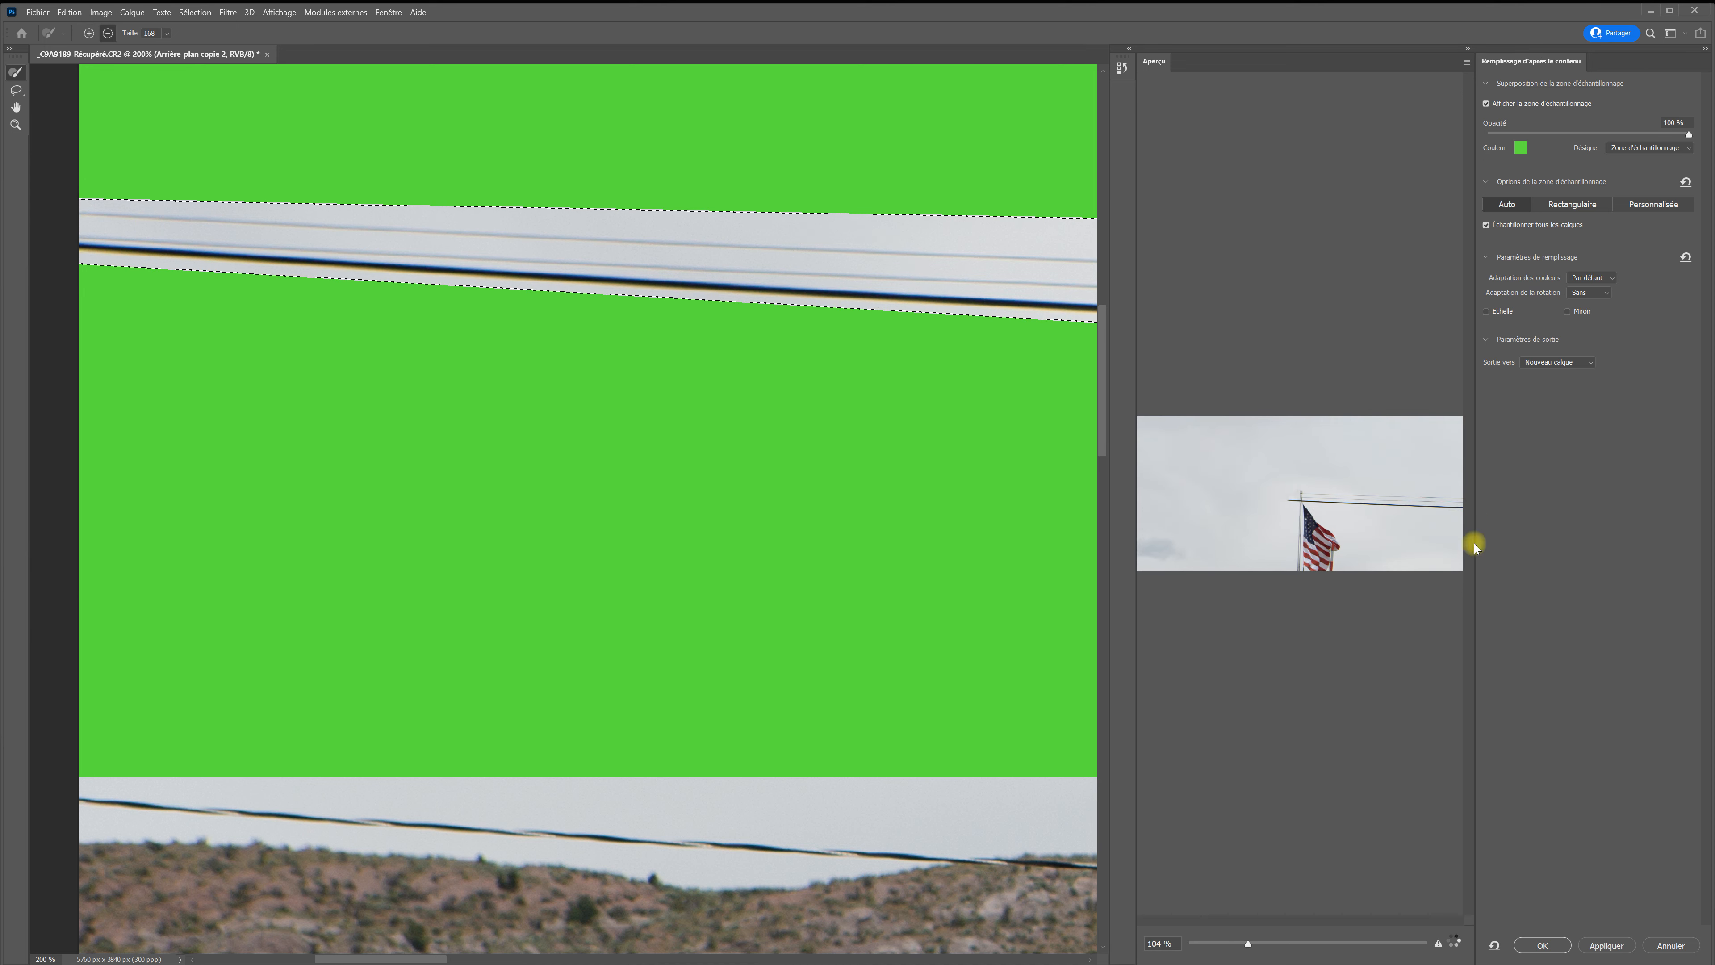
click(1542, 944)
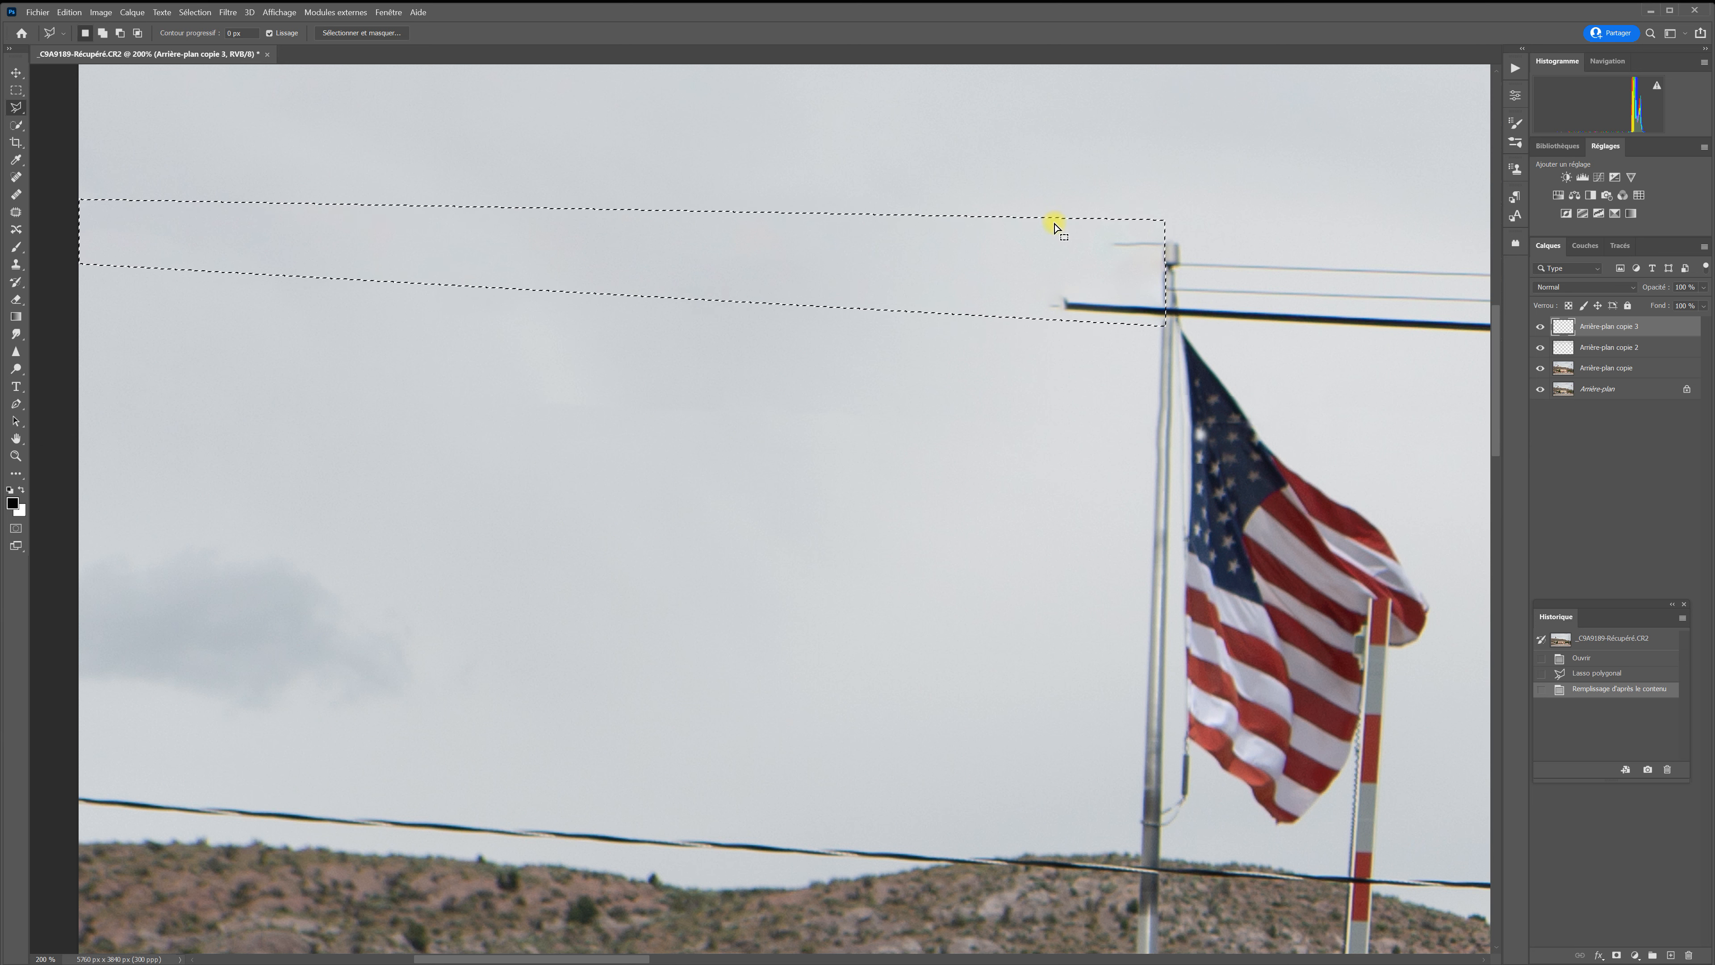
key(ctrl+d)
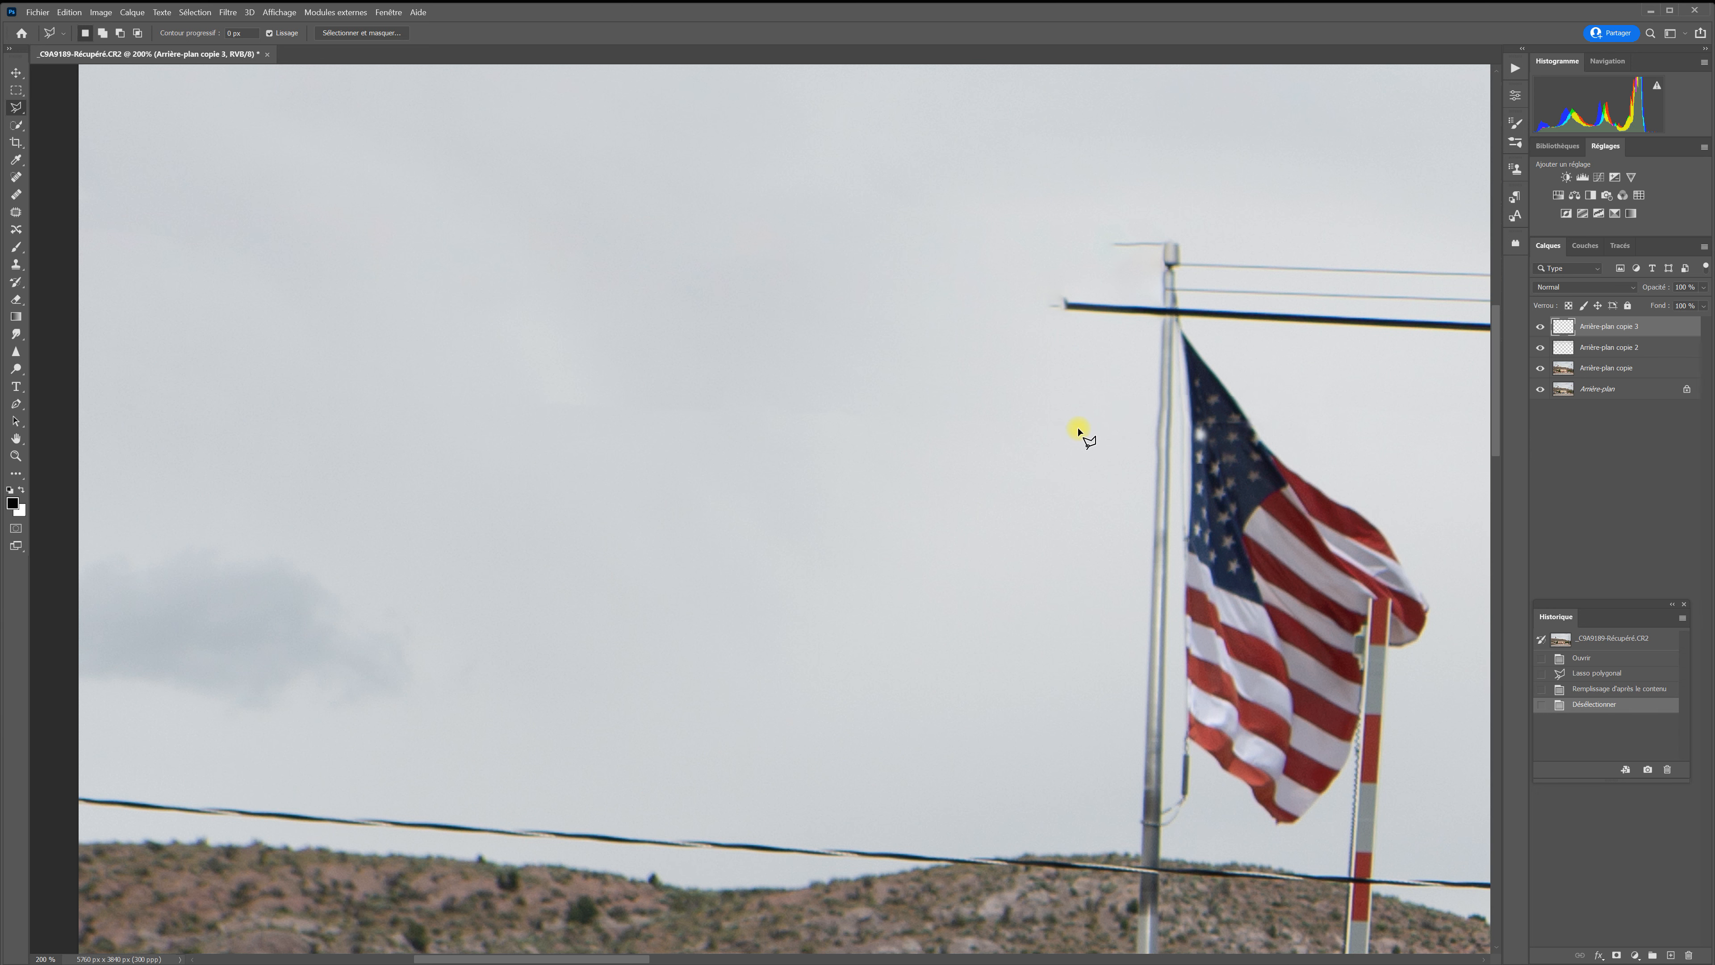
- Outline the upper wires and thick cable between the flagpole and the tall crossing barrier with the Polygonal Lasso and start a Content-Aware Fill
key(space)
drag(865, 437, 107, 700)
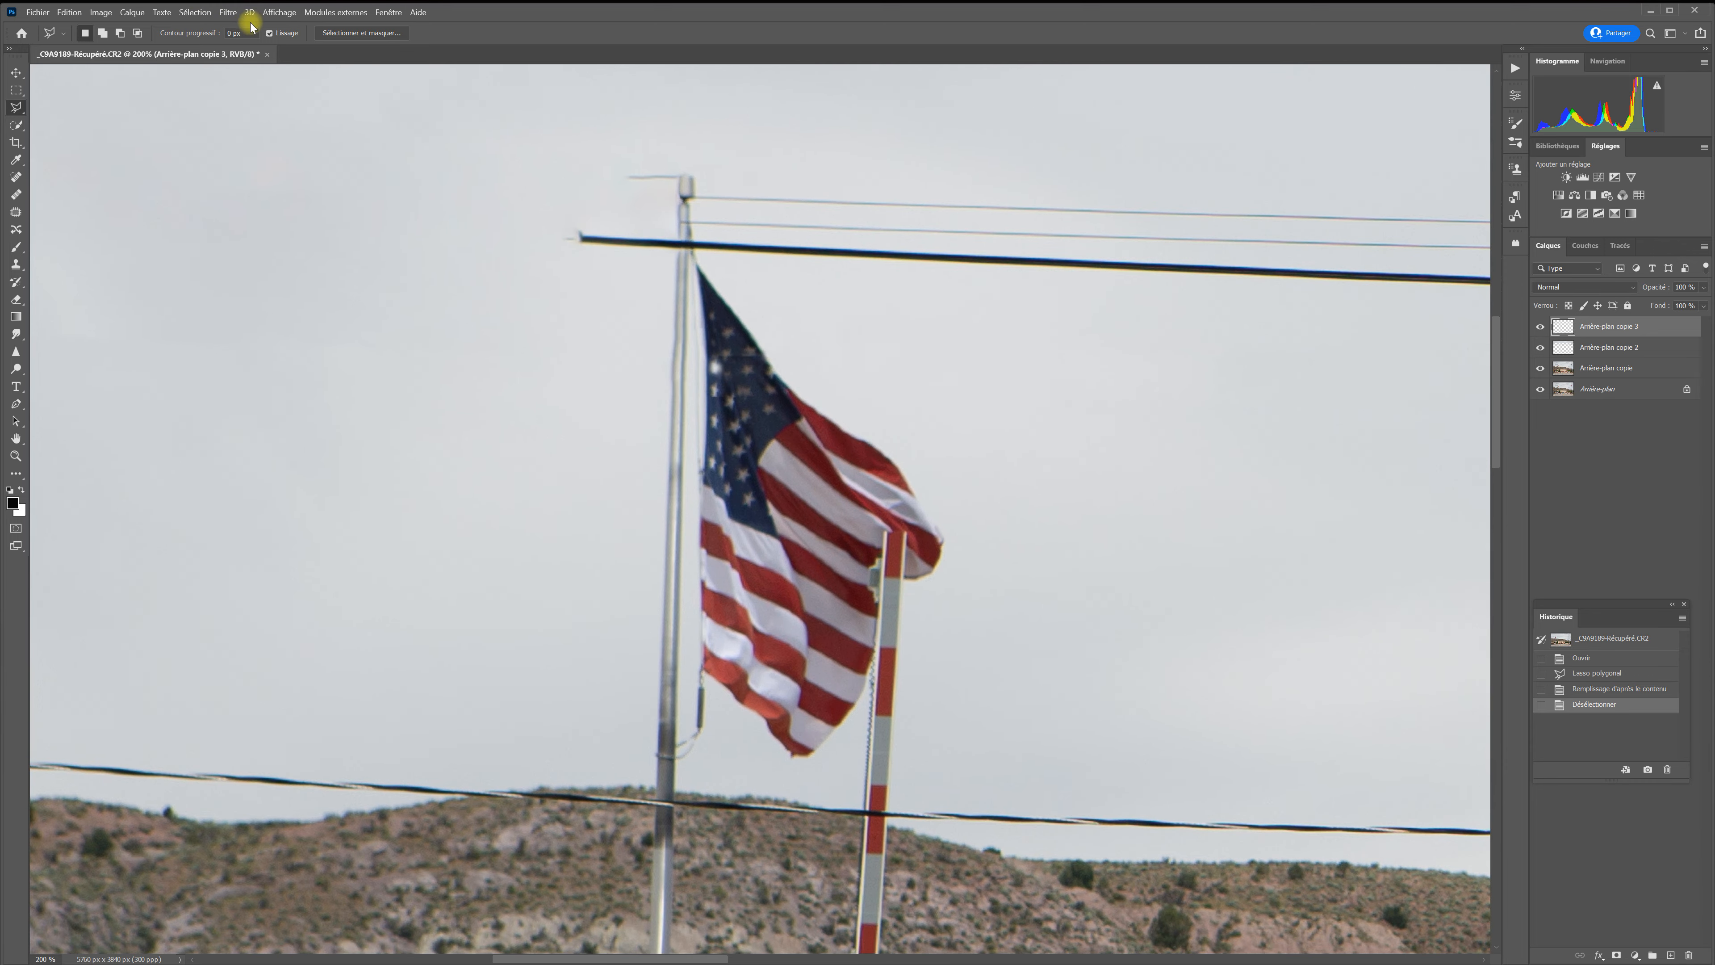
click(271, 13)
click(332, 130)
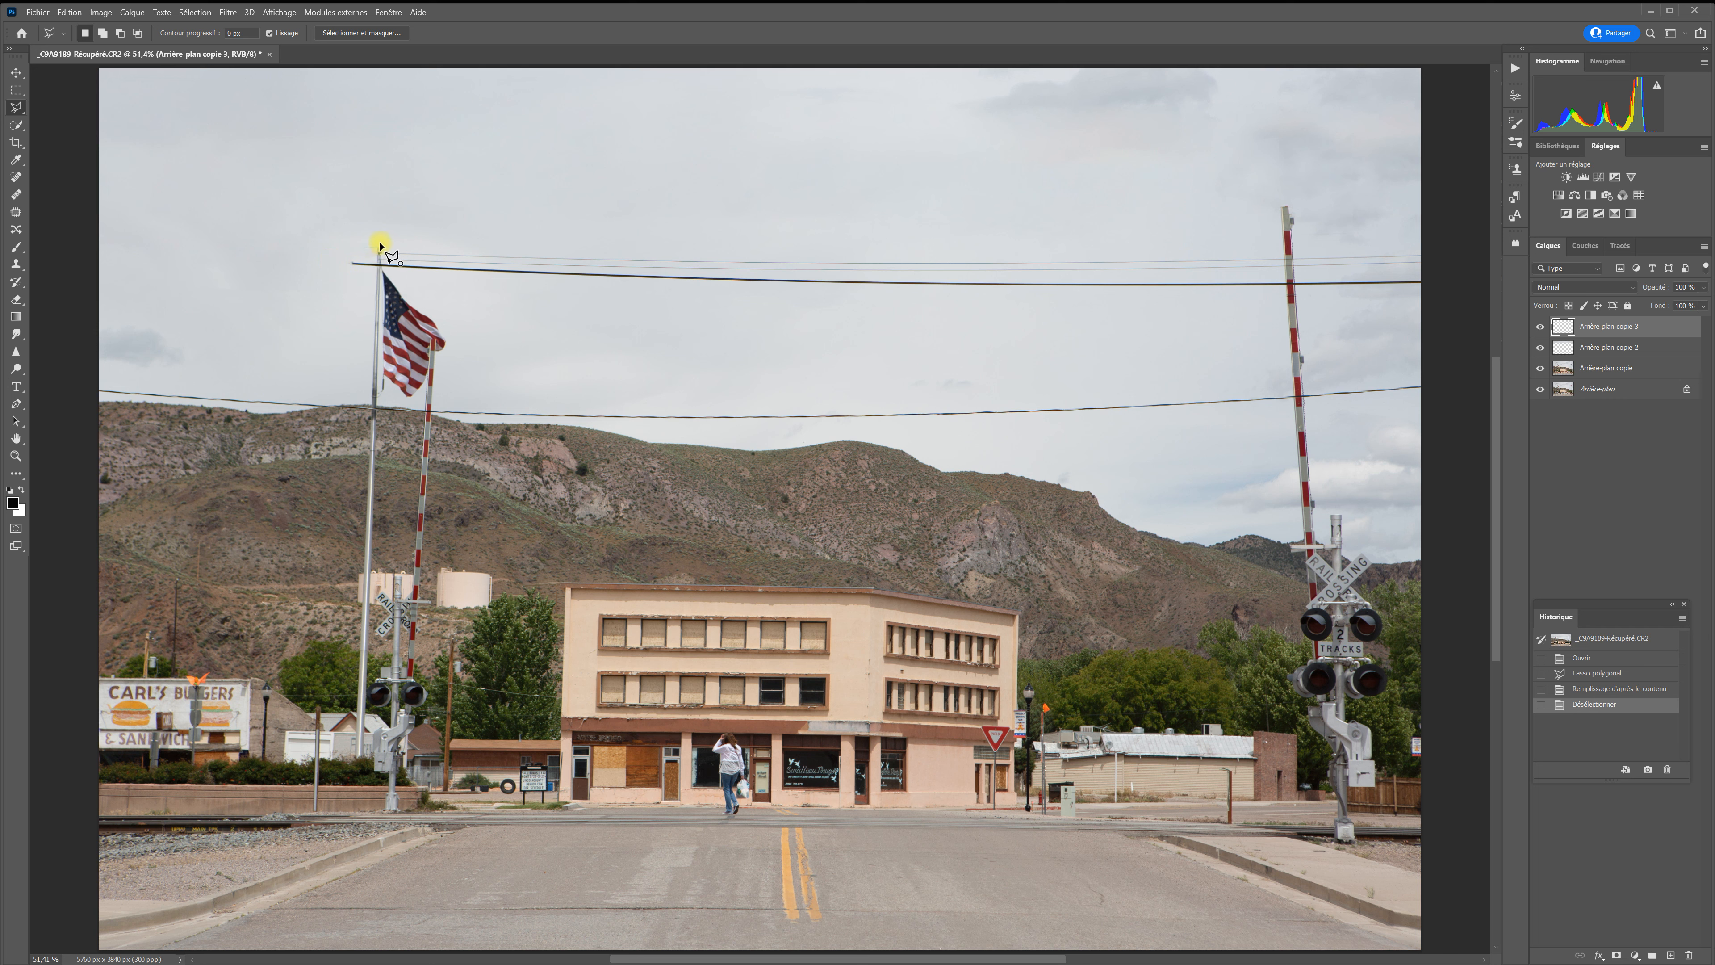
click(380, 249)
click(380, 269)
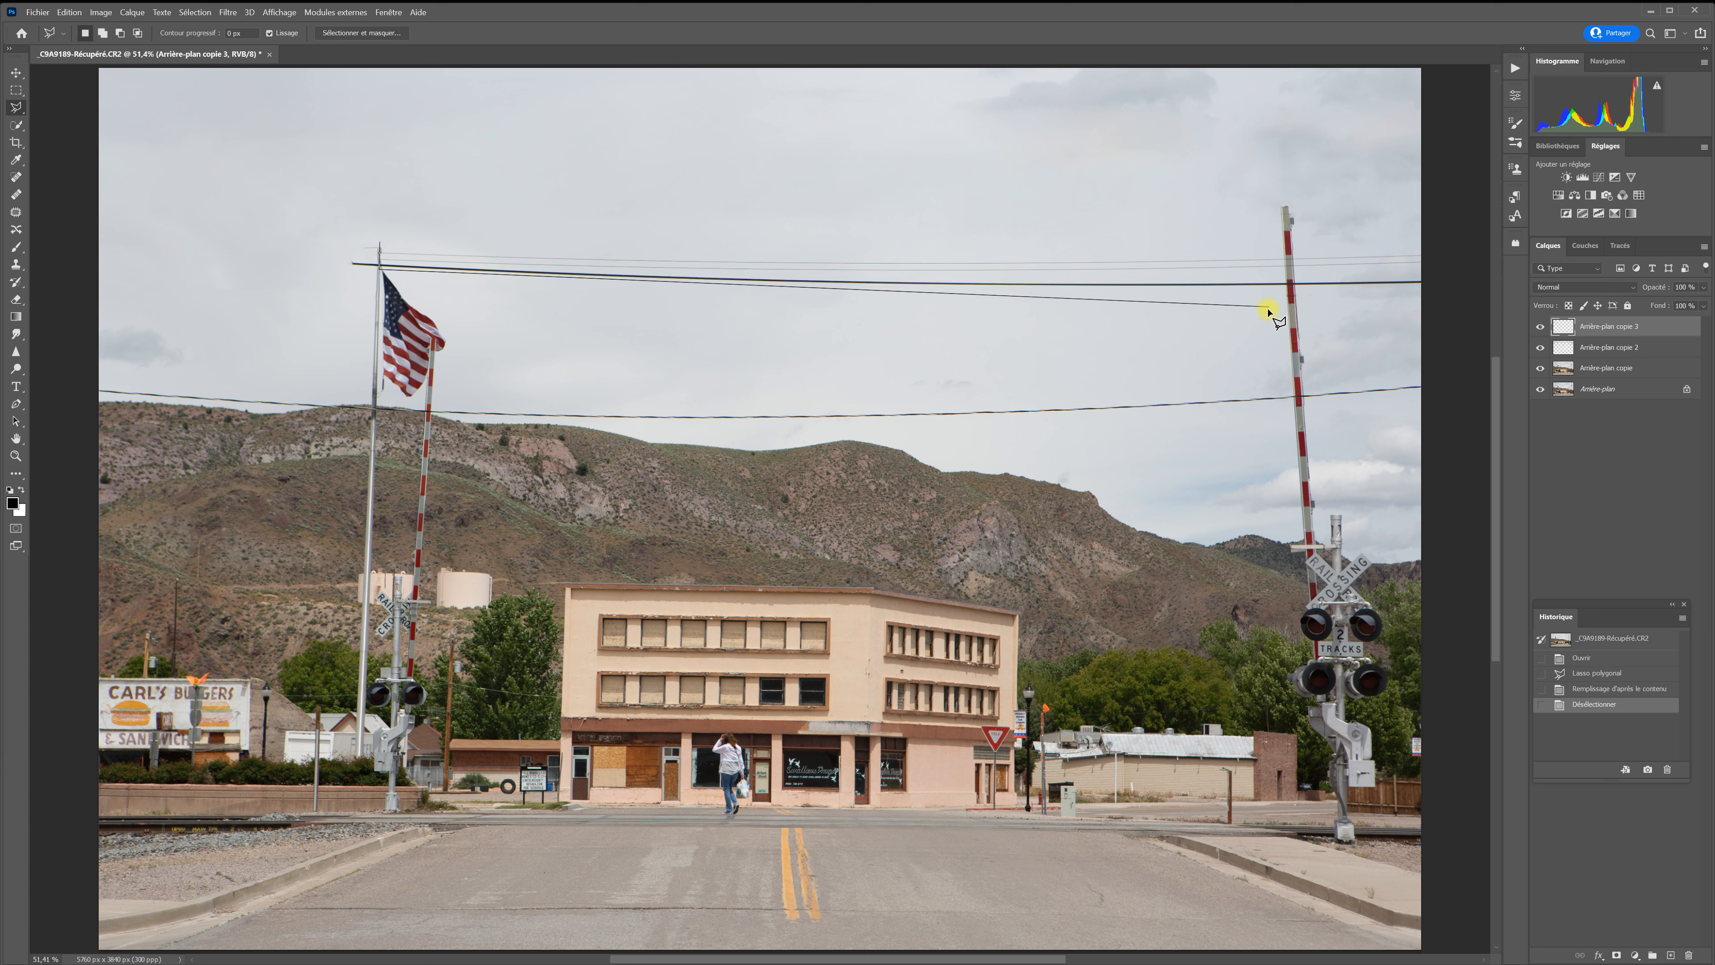
click(860, 292)
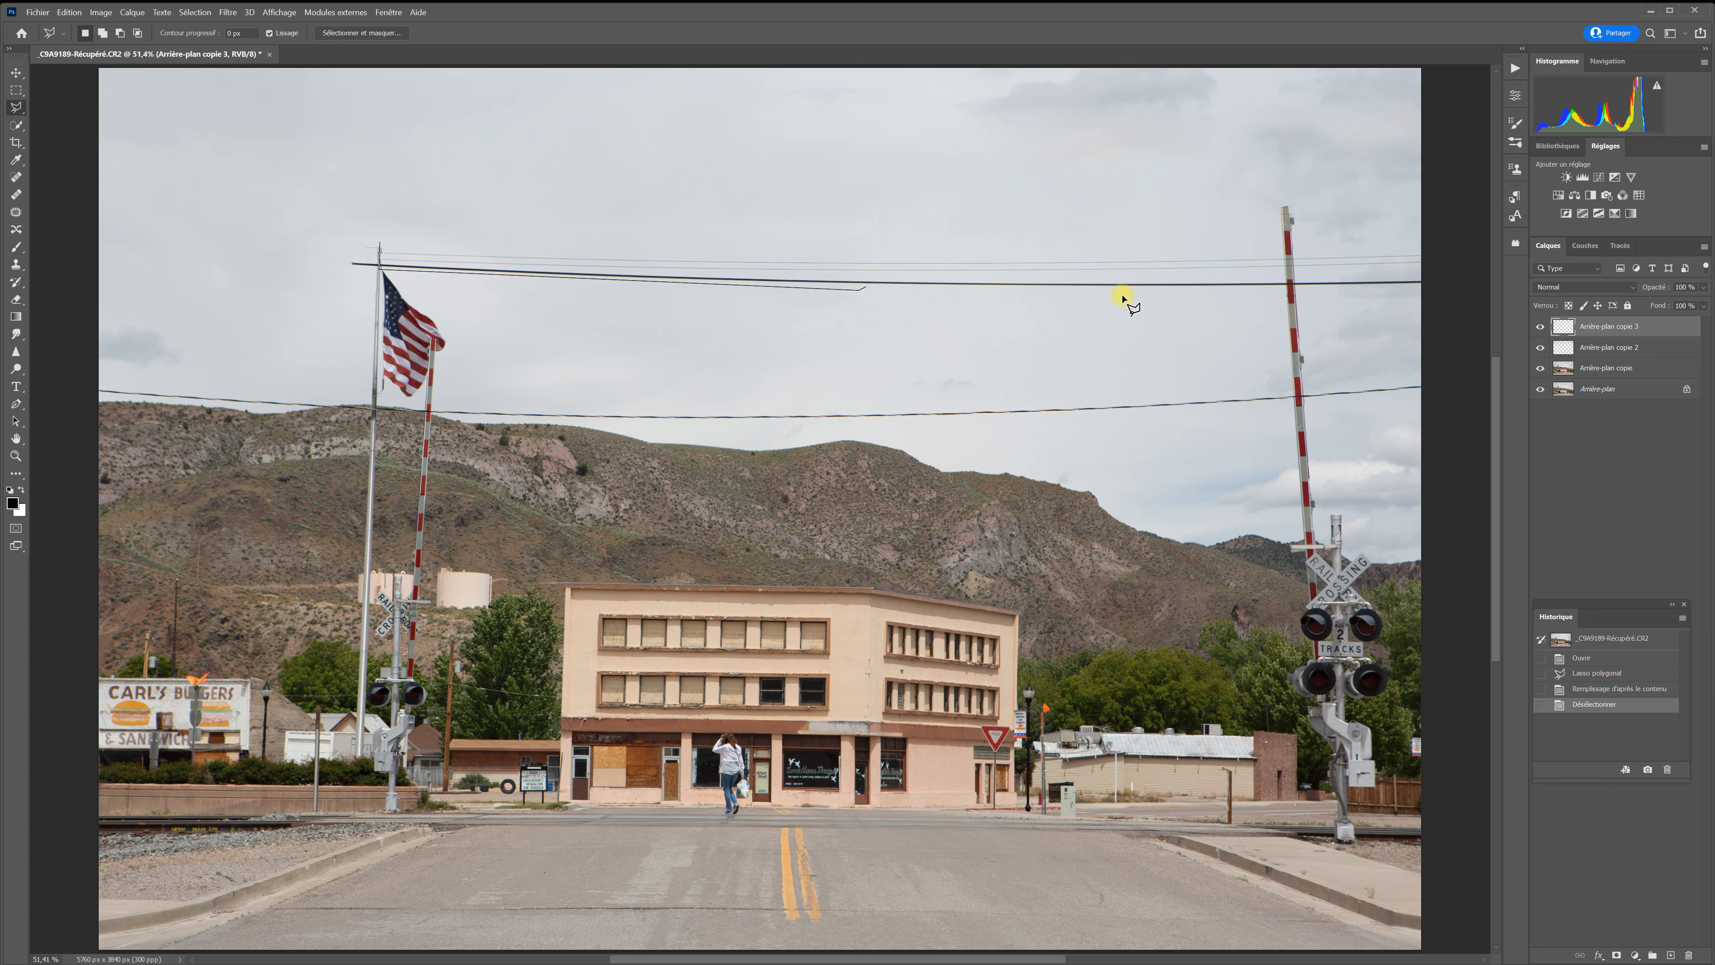
click(1289, 291)
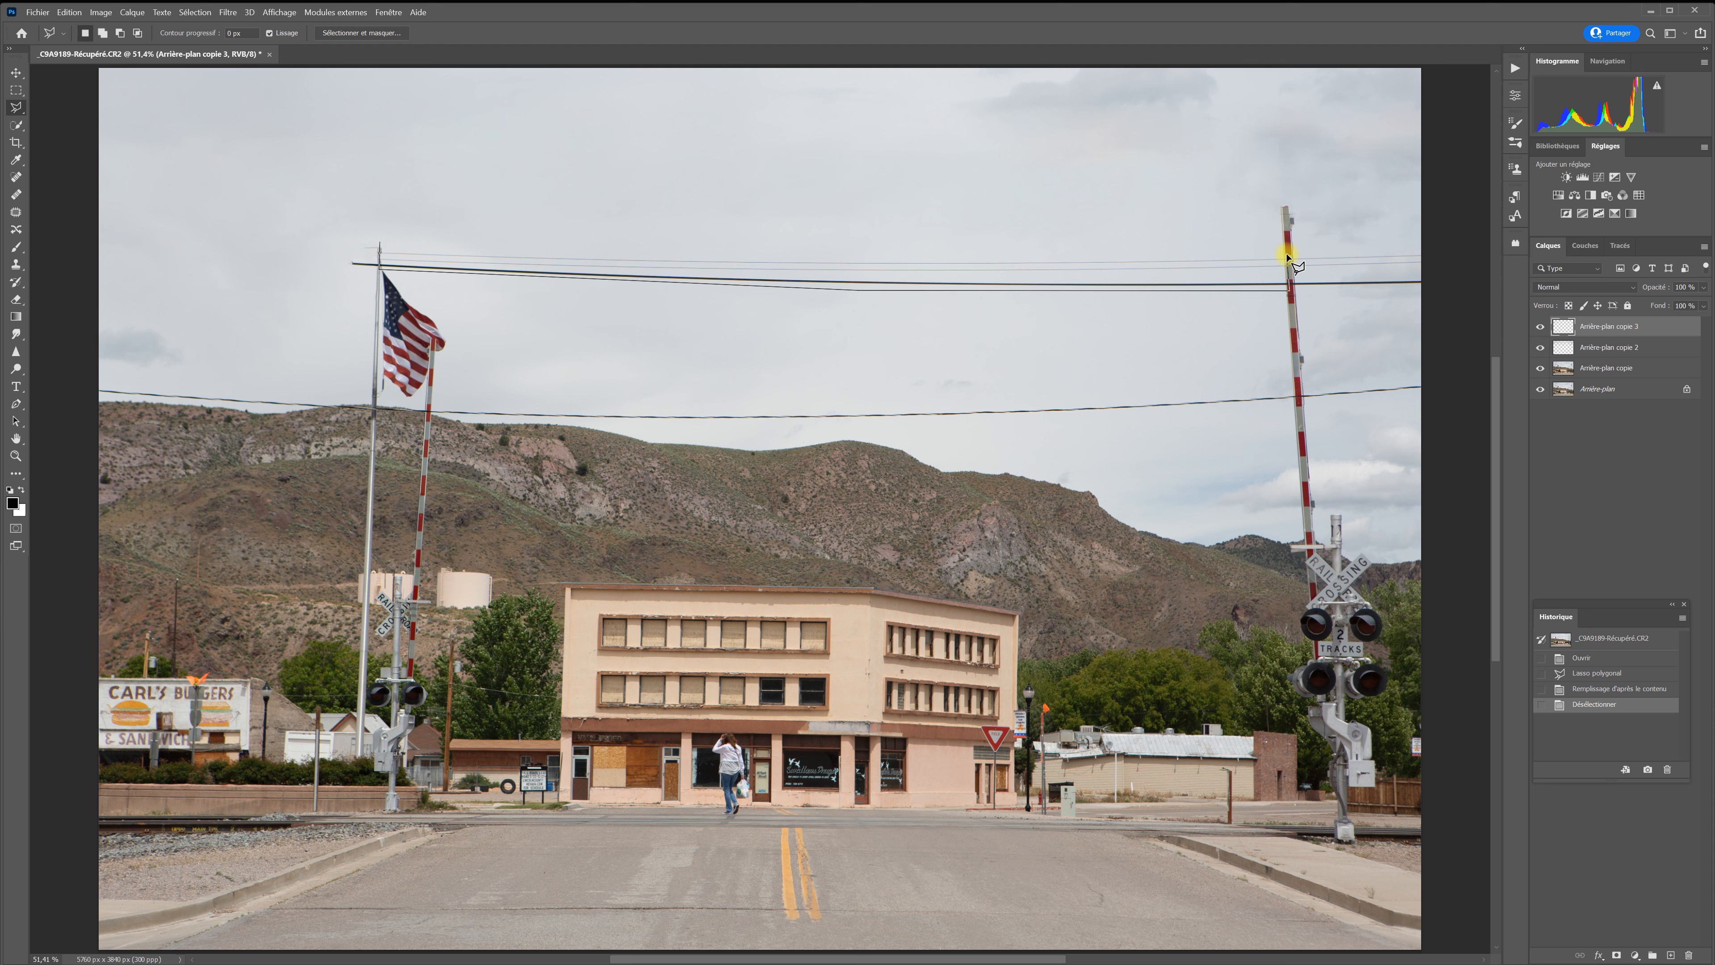
click(1286, 252)
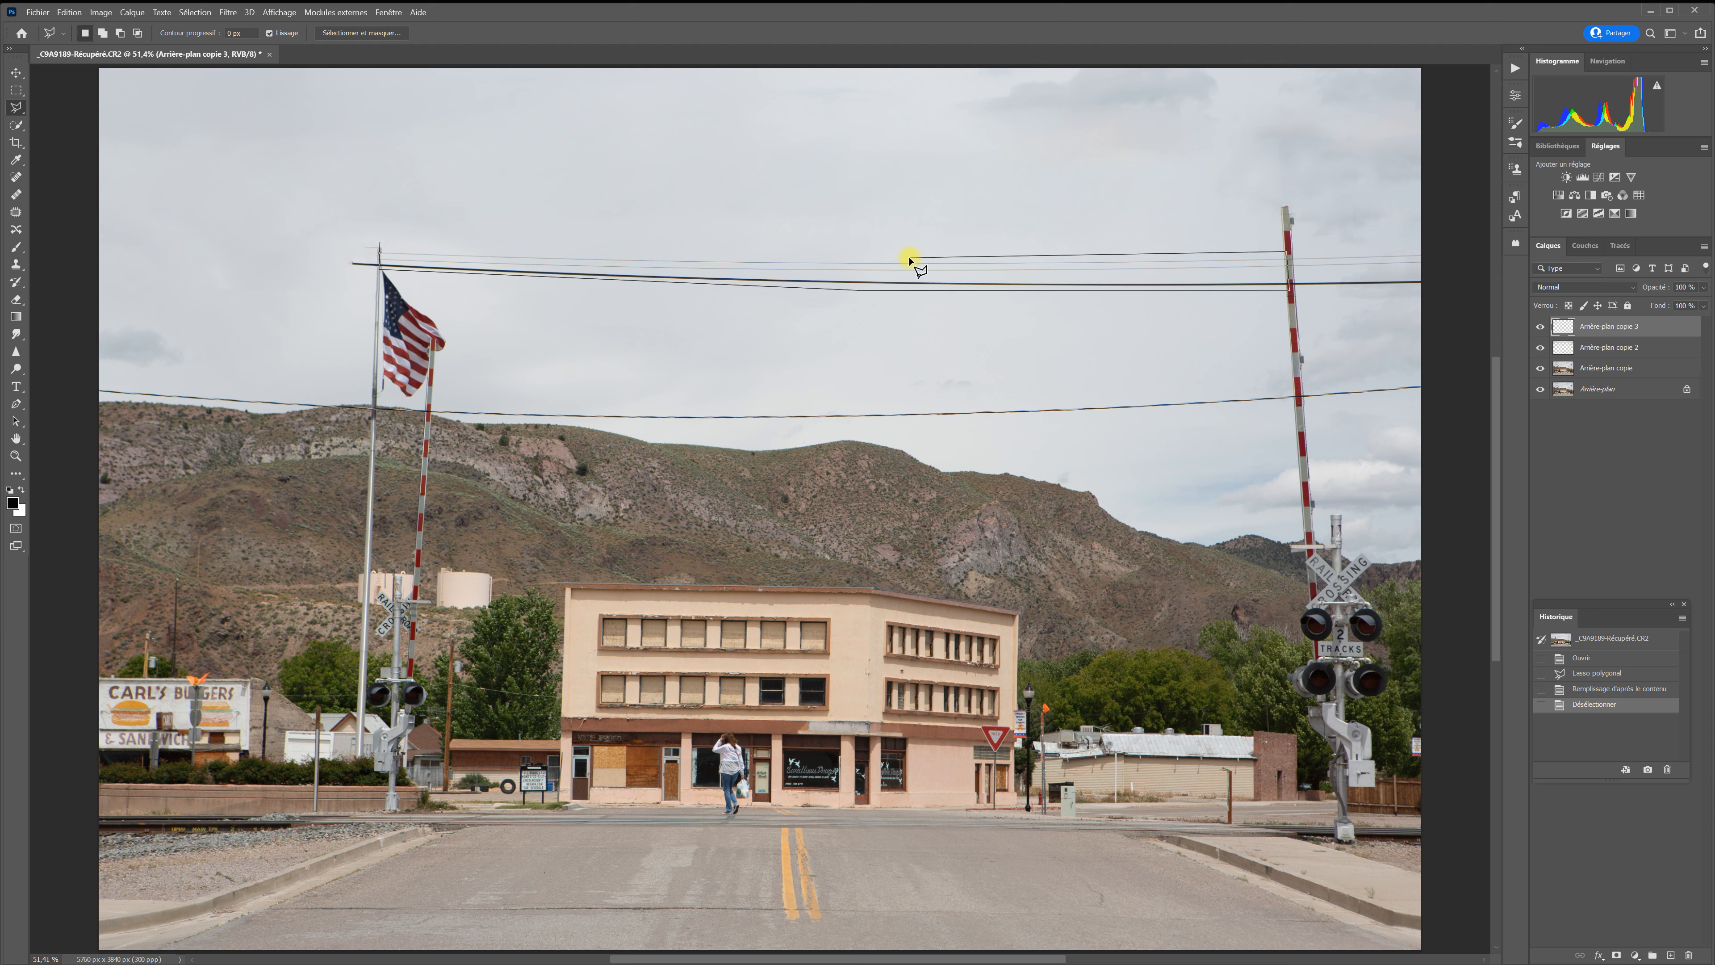
click(570, 256)
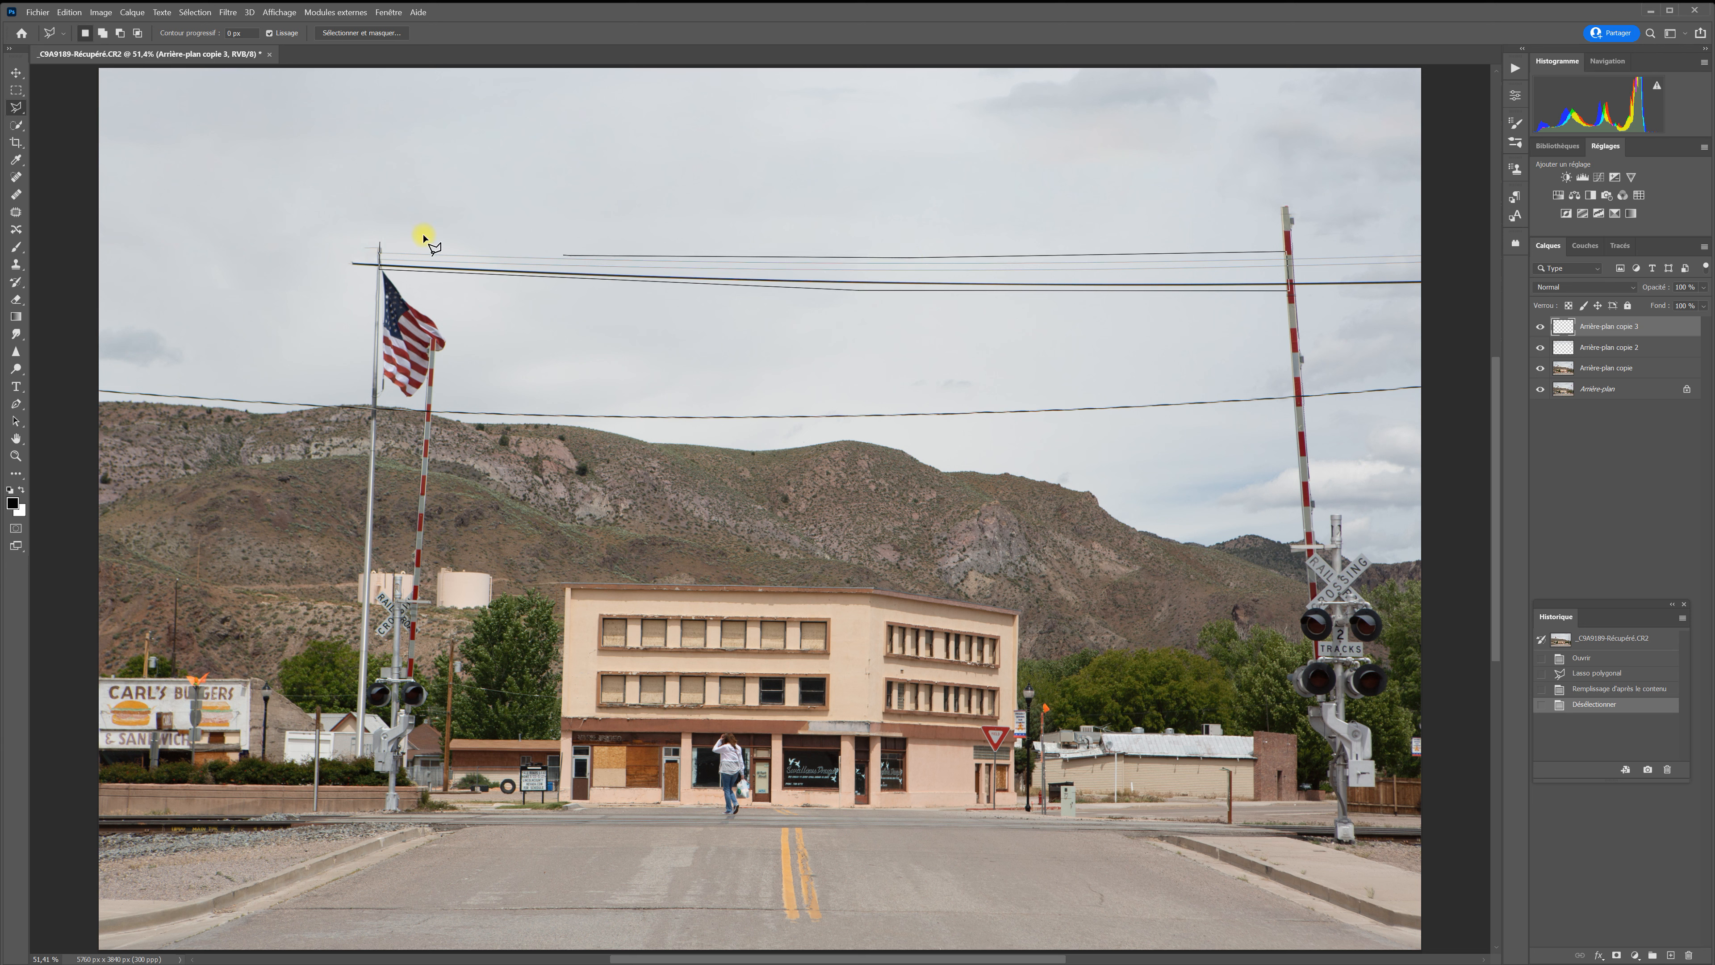
click(380, 246)
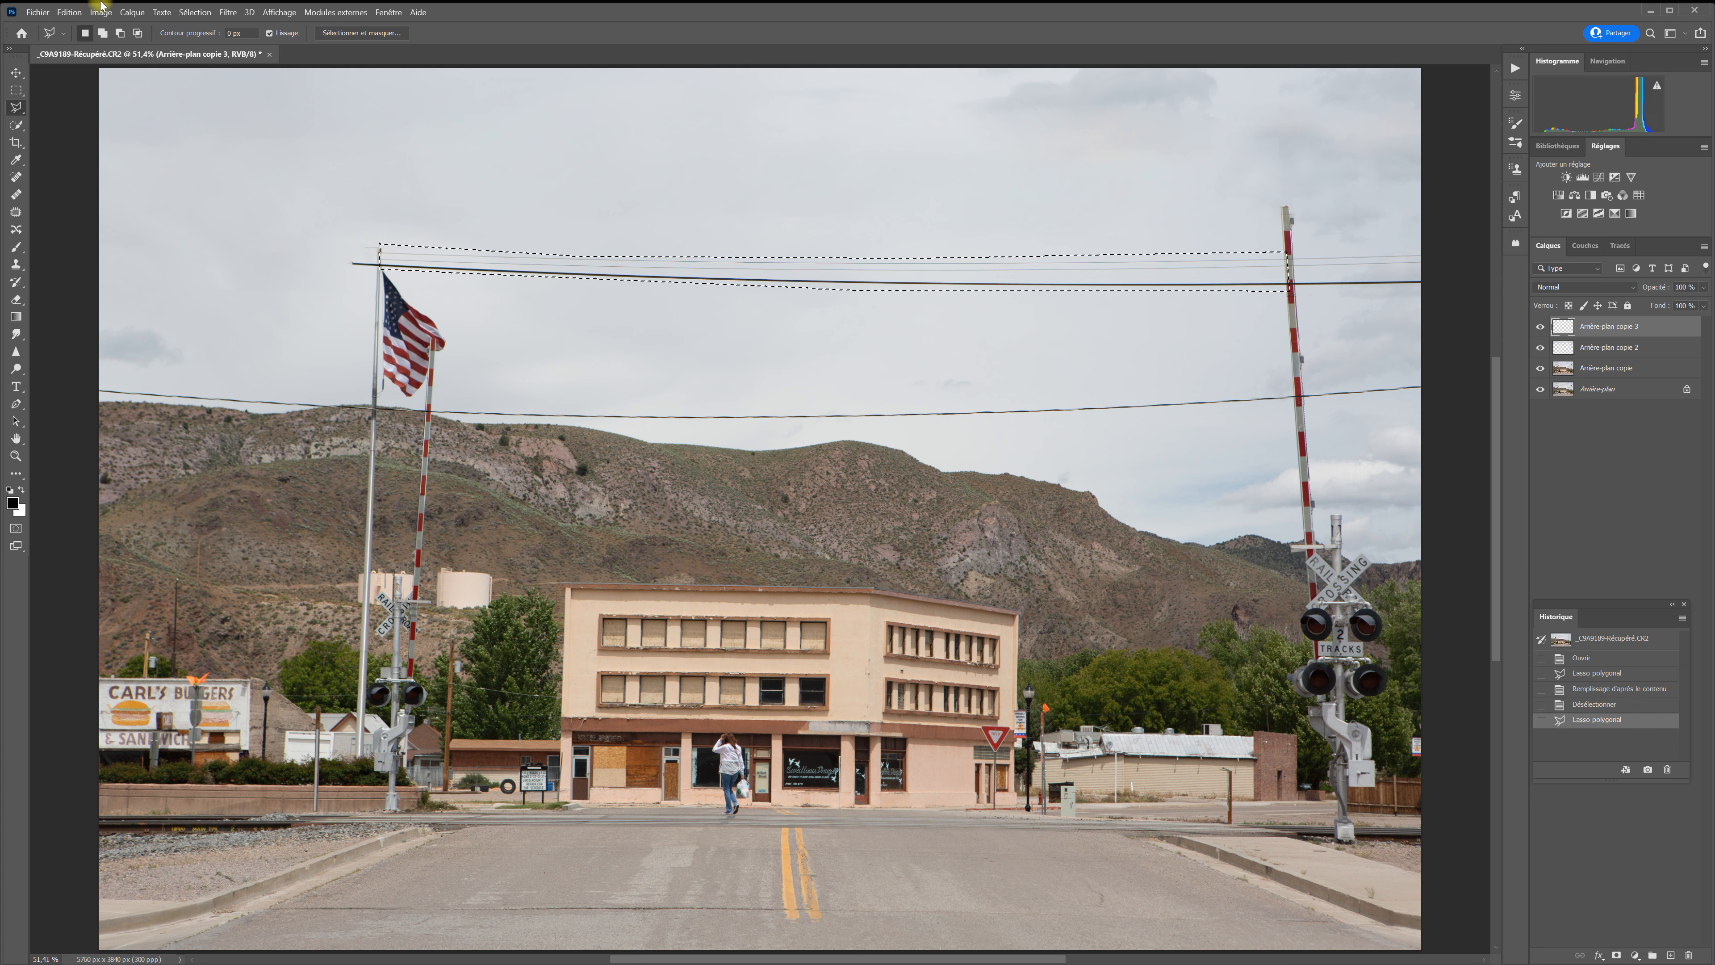
click(69, 12)
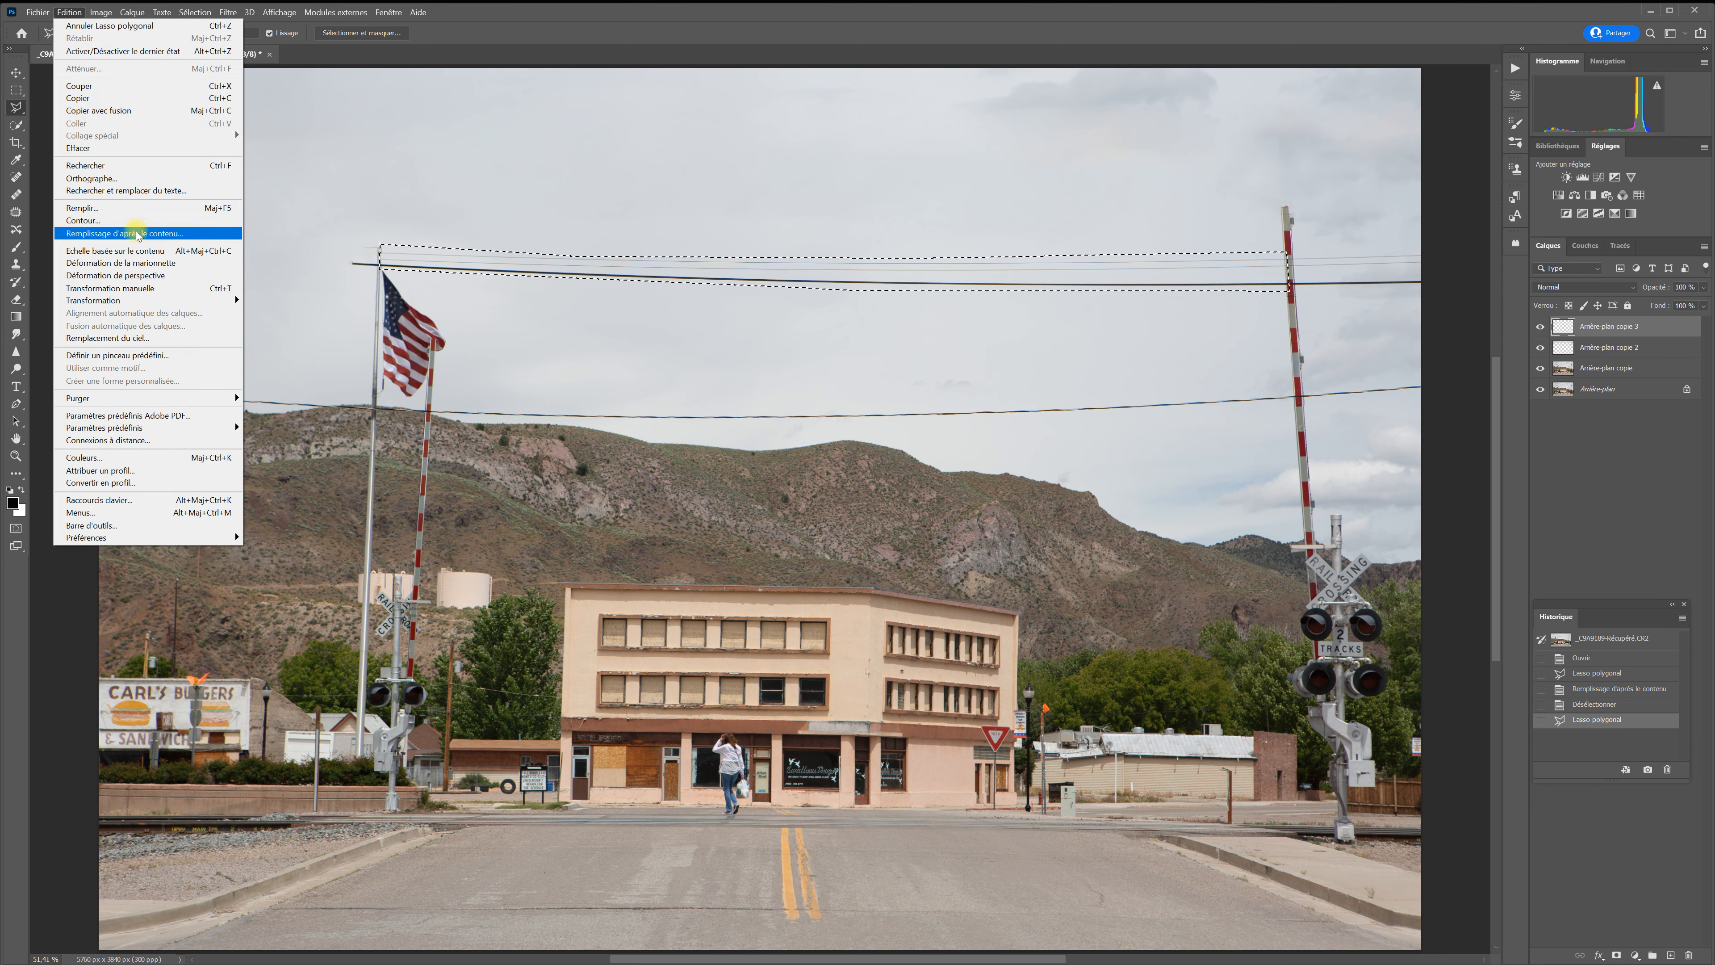